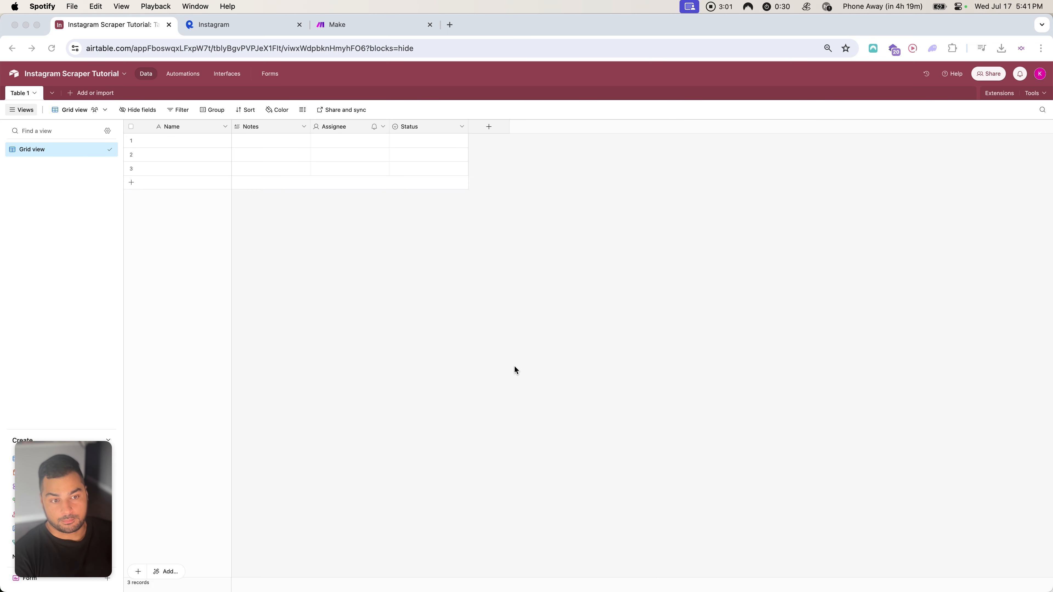
Step: Rename Table 1 of the Instagram Scraper Tutorial base as Accounts
left_click(334, 259)
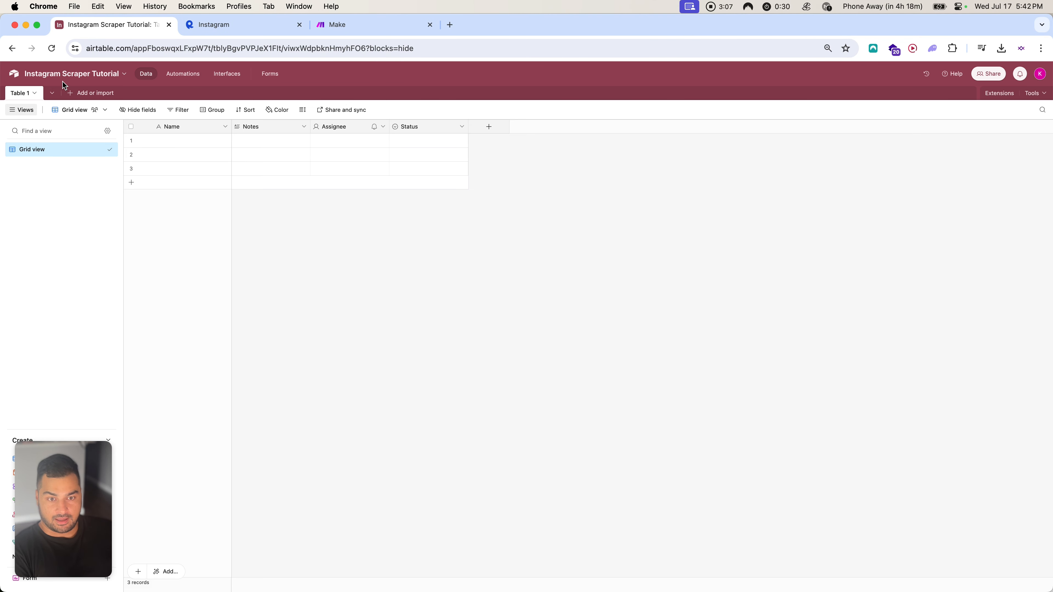
left_click(23, 93)
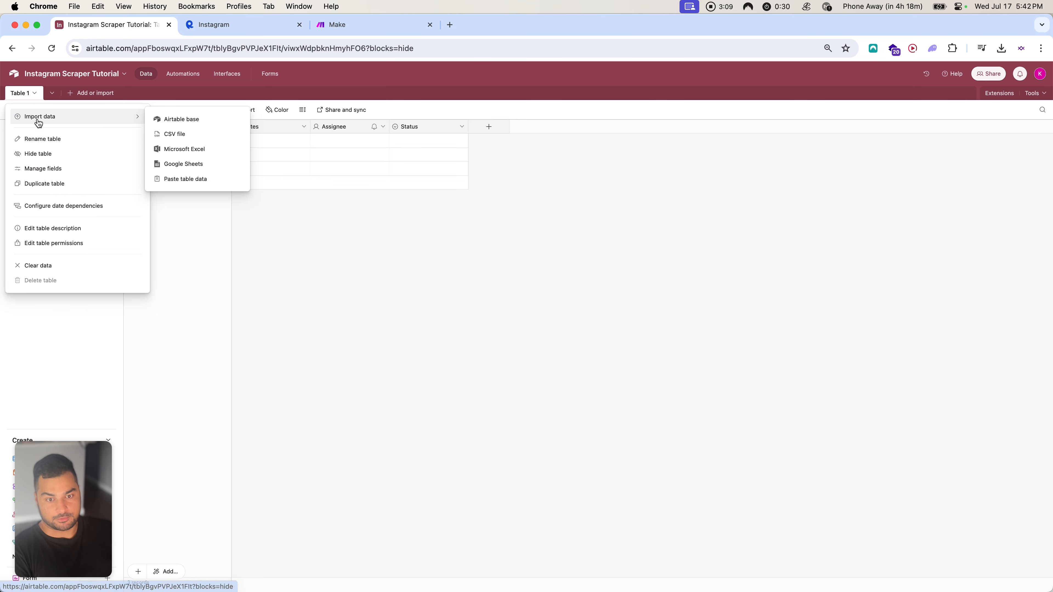
left_click(37, 143)
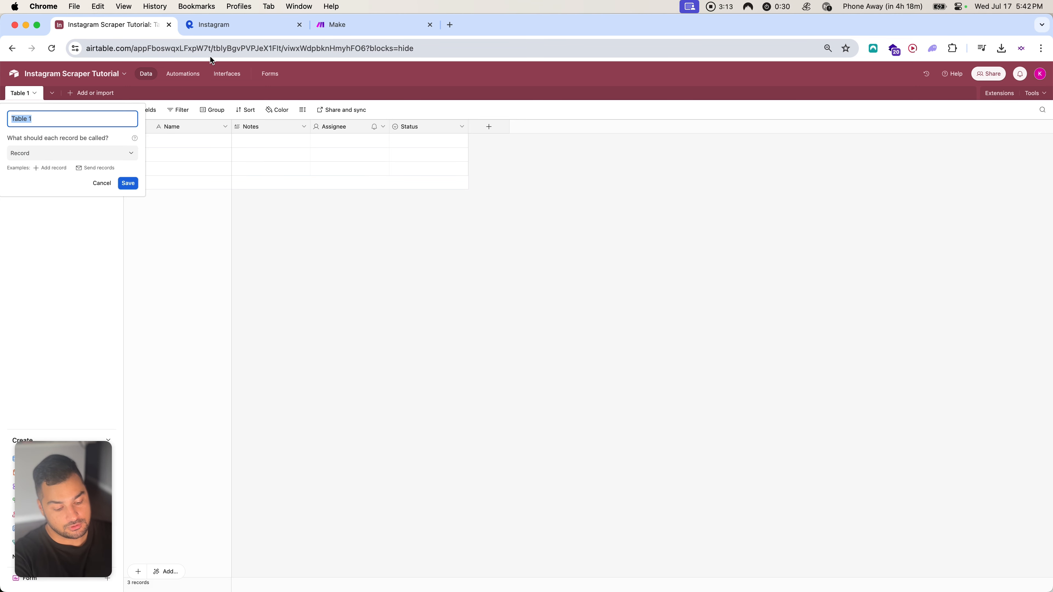
type("Accounts")
key("Return")
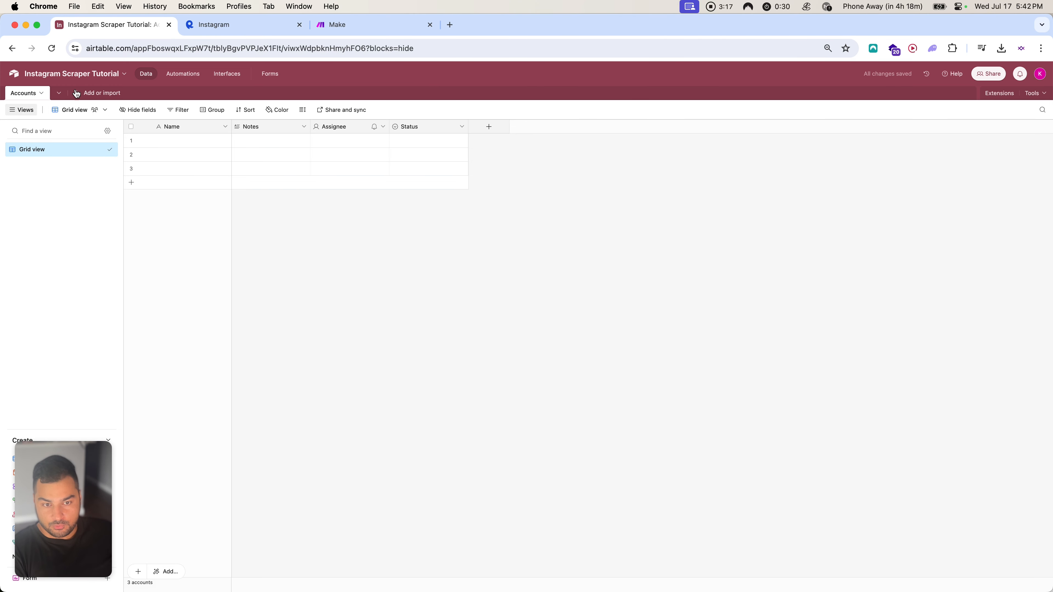
Step: Add a blank table from scratch to the base and name it Posts
left_click(76, 100)
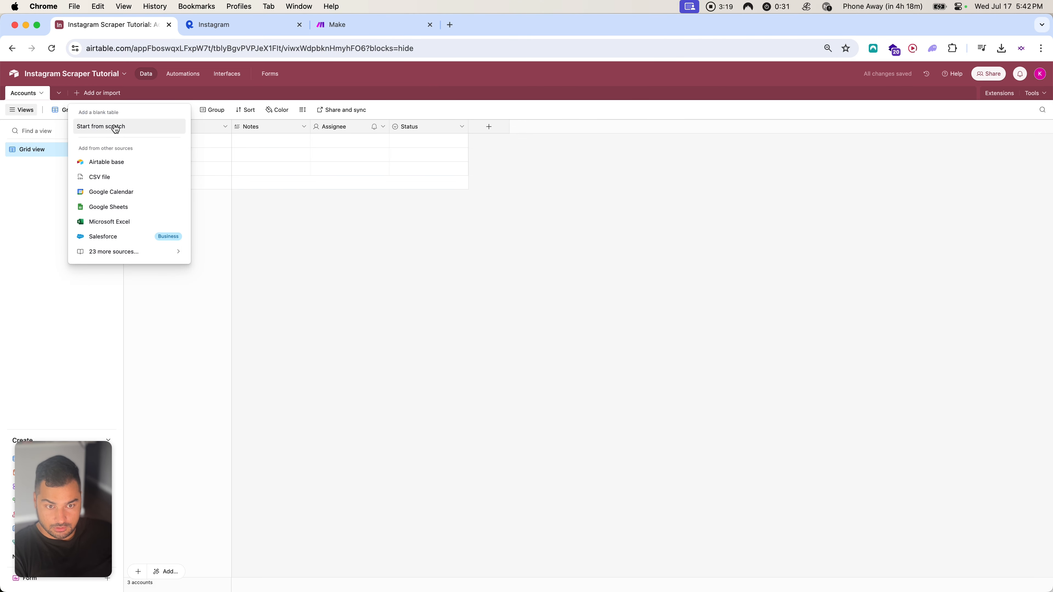
left_click(115, 129)
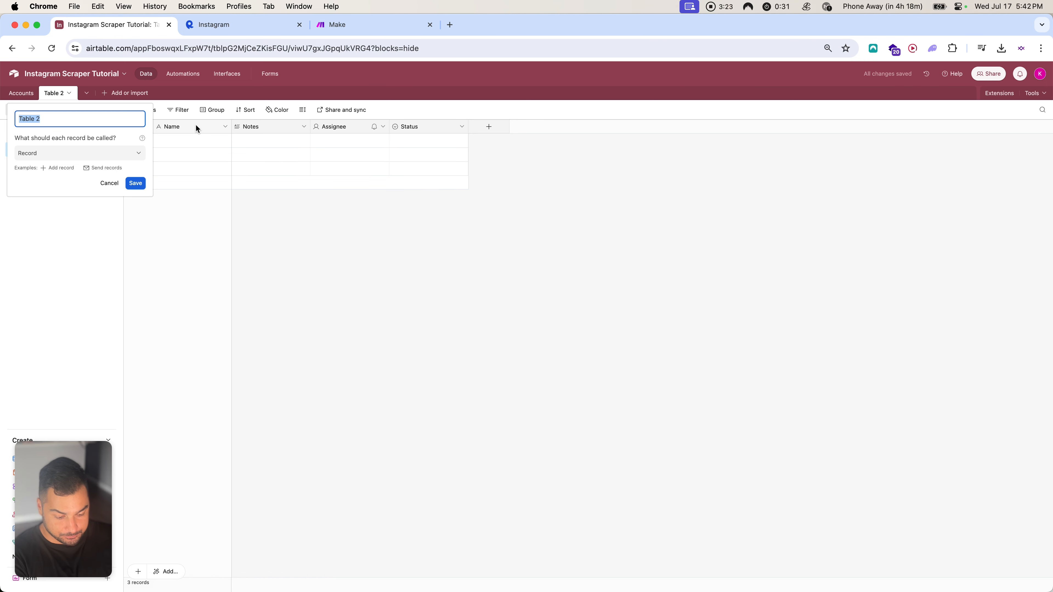
type("POsts")
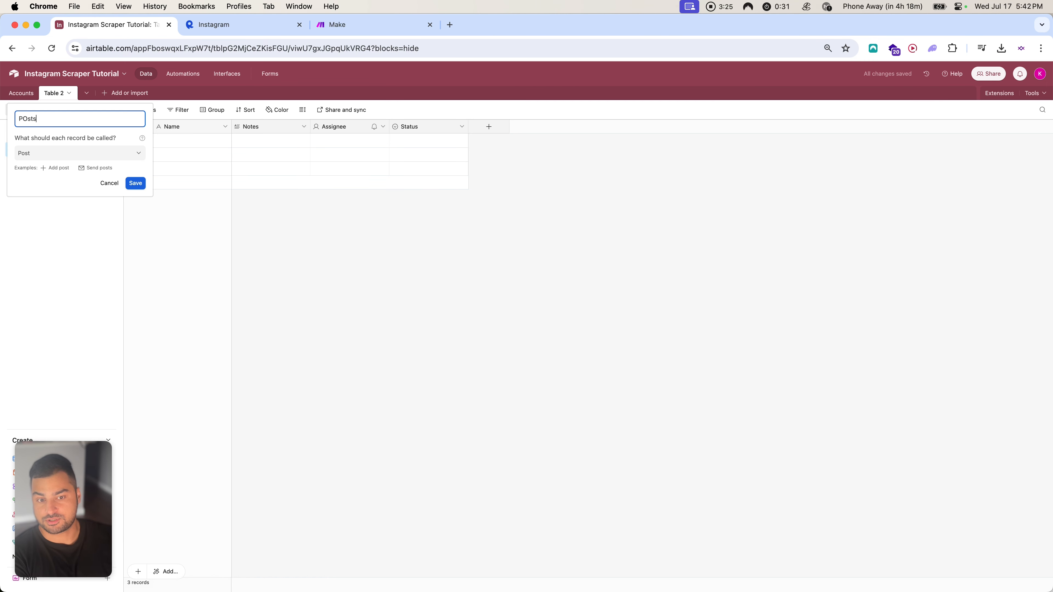
type("osts")
key("Return")
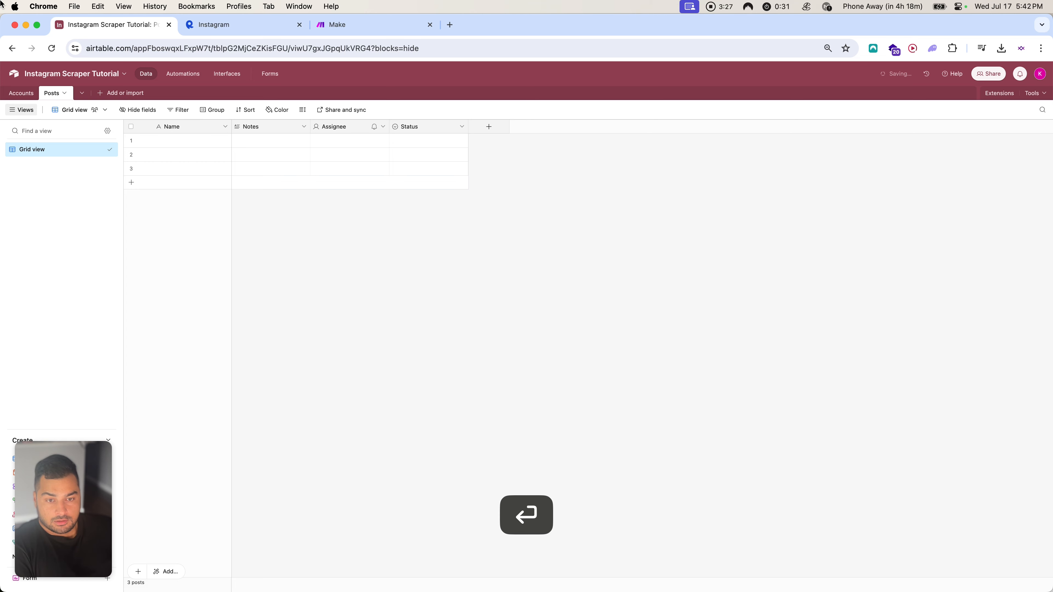
Step: Rename the primary Name field of the Accounts table as Username
left_click(22, 93)
left_click(348, 206)
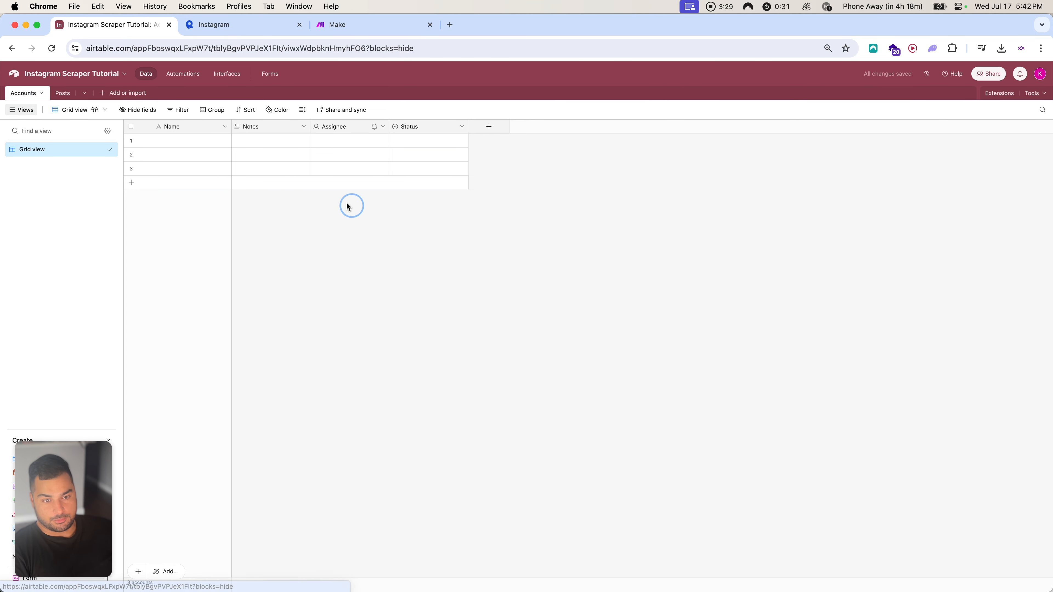
right_click(202, 132)
left_click(204, 148)
left_click(261, 144)
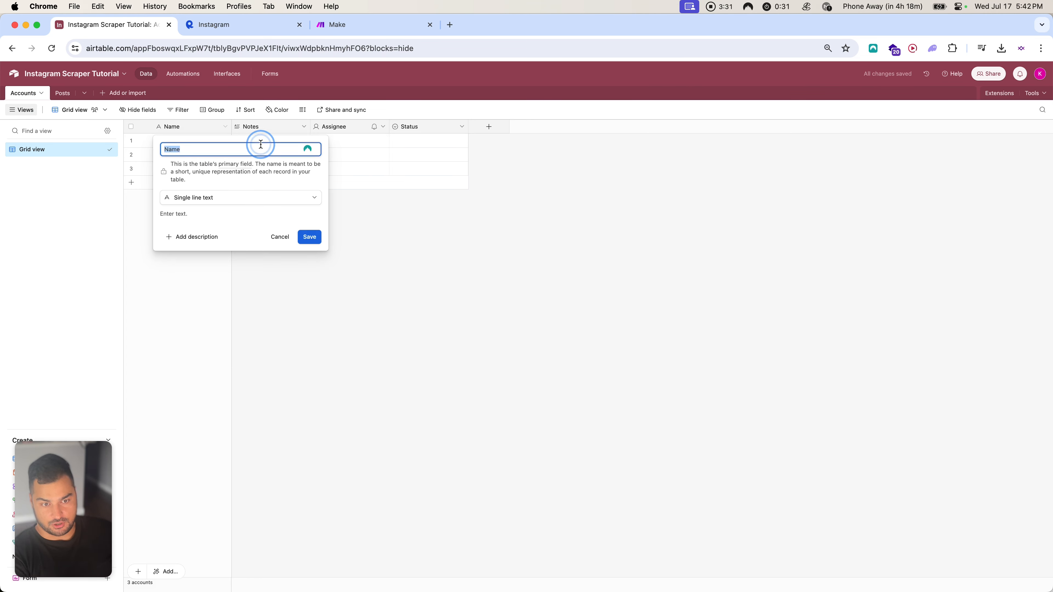
type("Username")
key("Return")
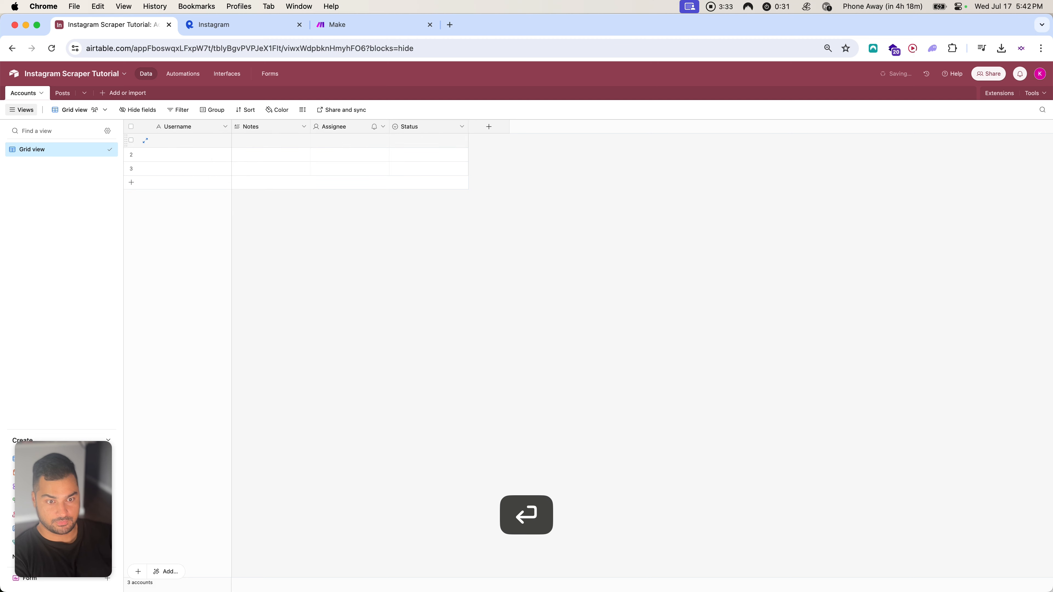
Step: Delete the Notes, Assignee and Status fields from the Accounts table
left_click_drag(275, 127, 348, 124)
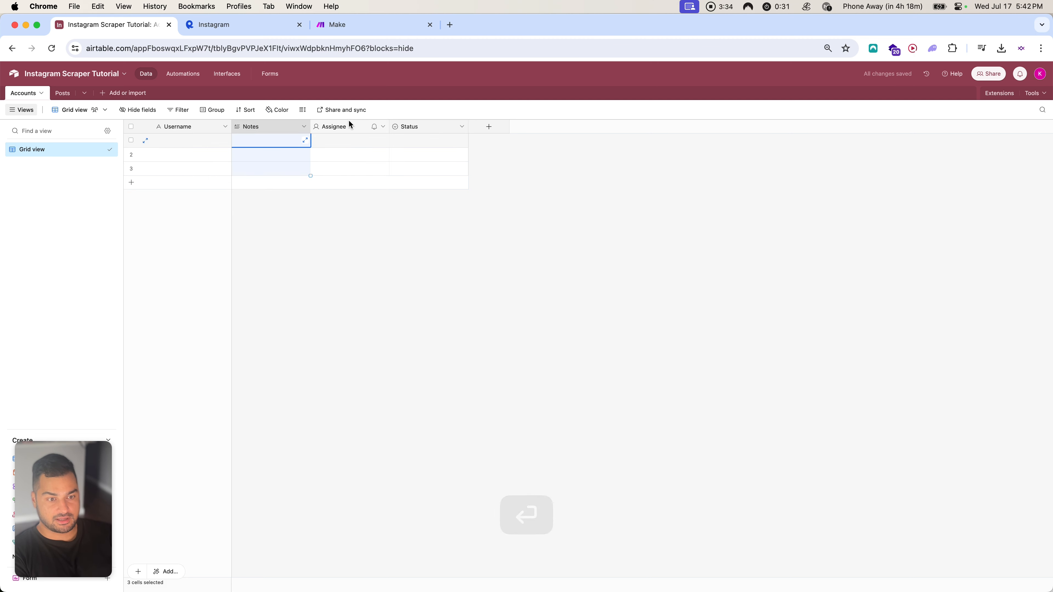
right_click(425, 128)
left_click(437, 220)
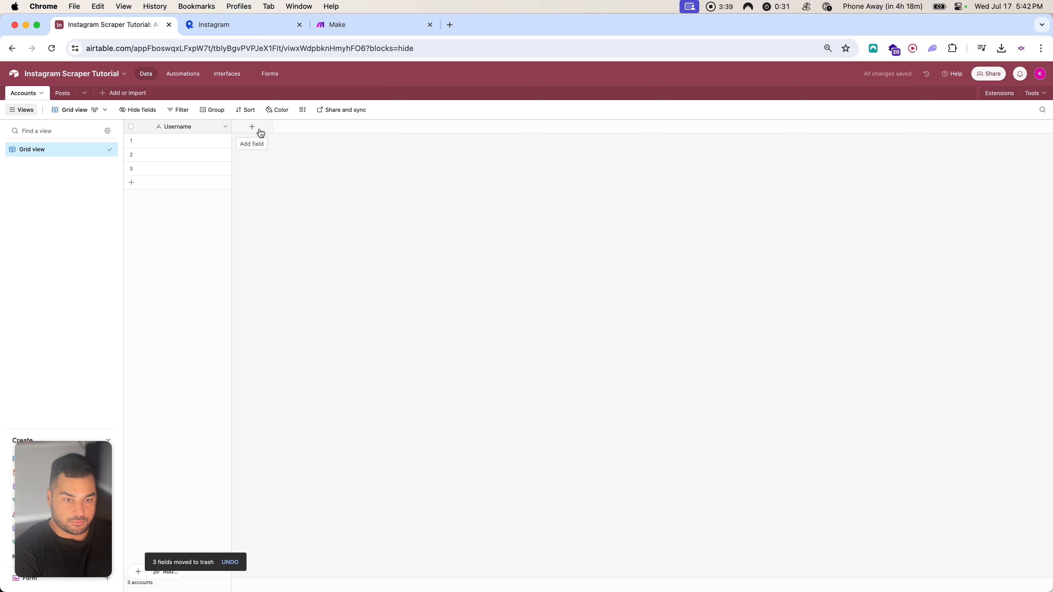
Step: Add a single line text field named Followers to the Accounts table
left_click(252, 125)
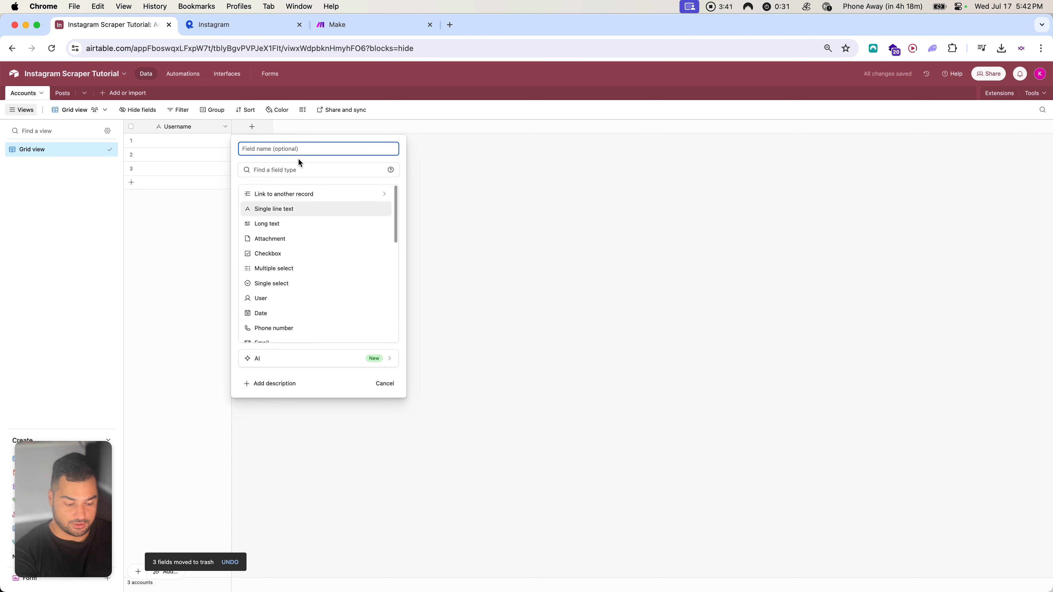
type("Follower")
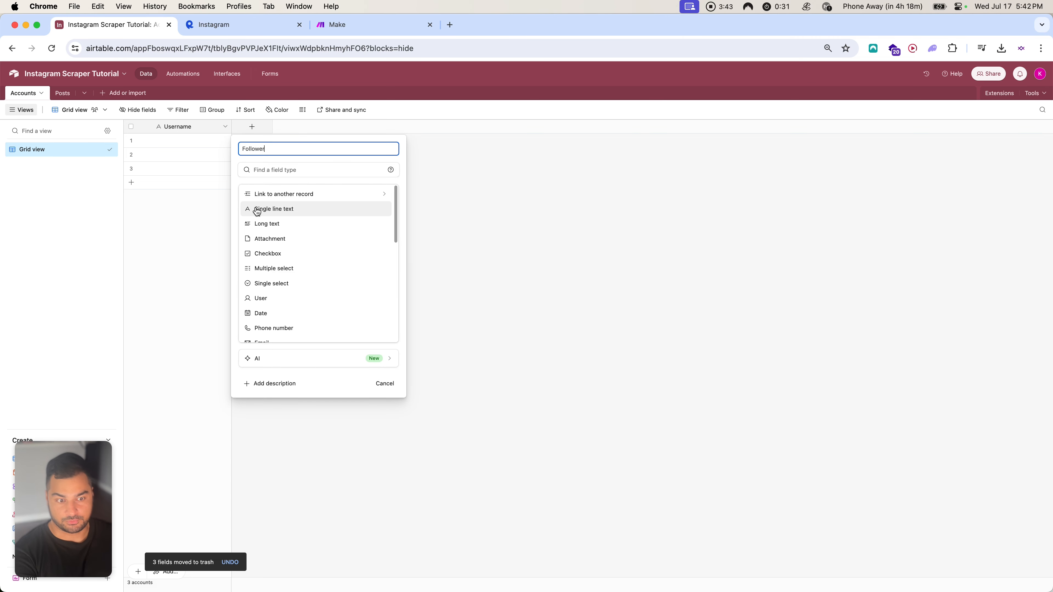
left_click(257, 209)
type("s")
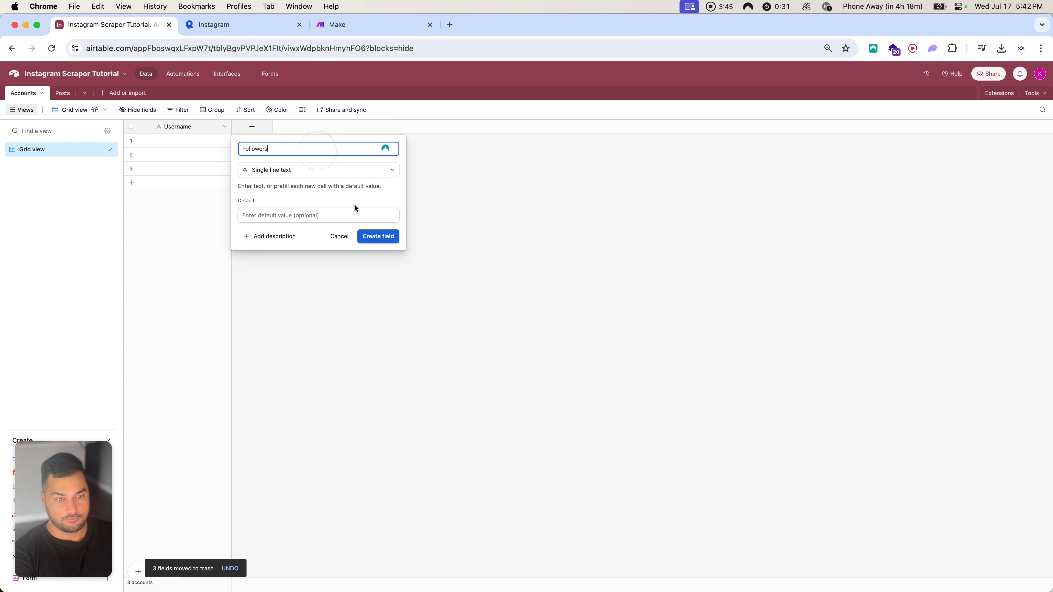
left_click(378, 237)
Step: Start another single line text field after Followers and dismiss the prompt to save personal info
left_click(337, 127)
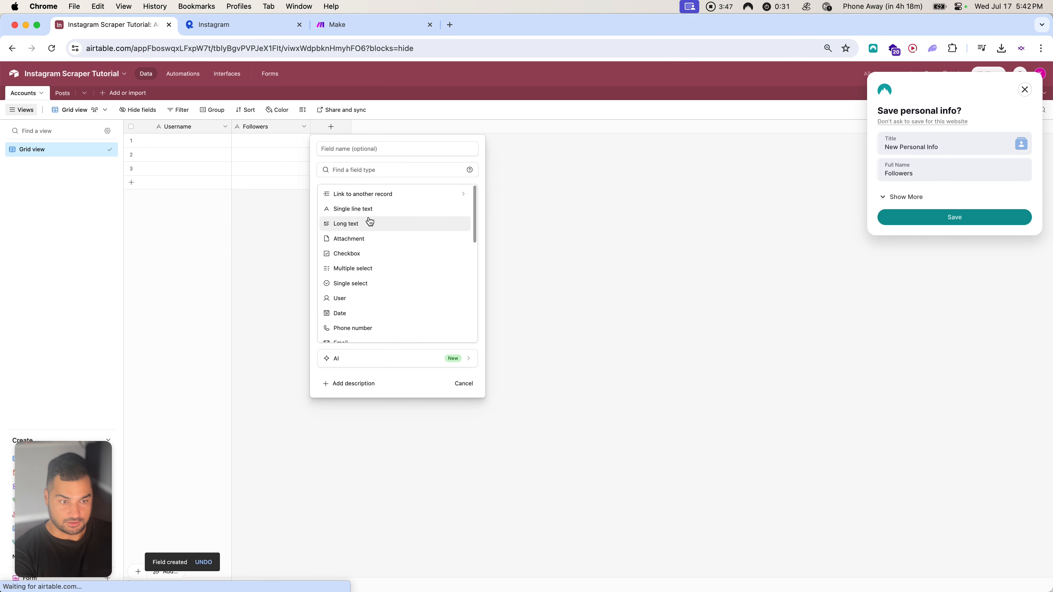
left_click(365, 209)
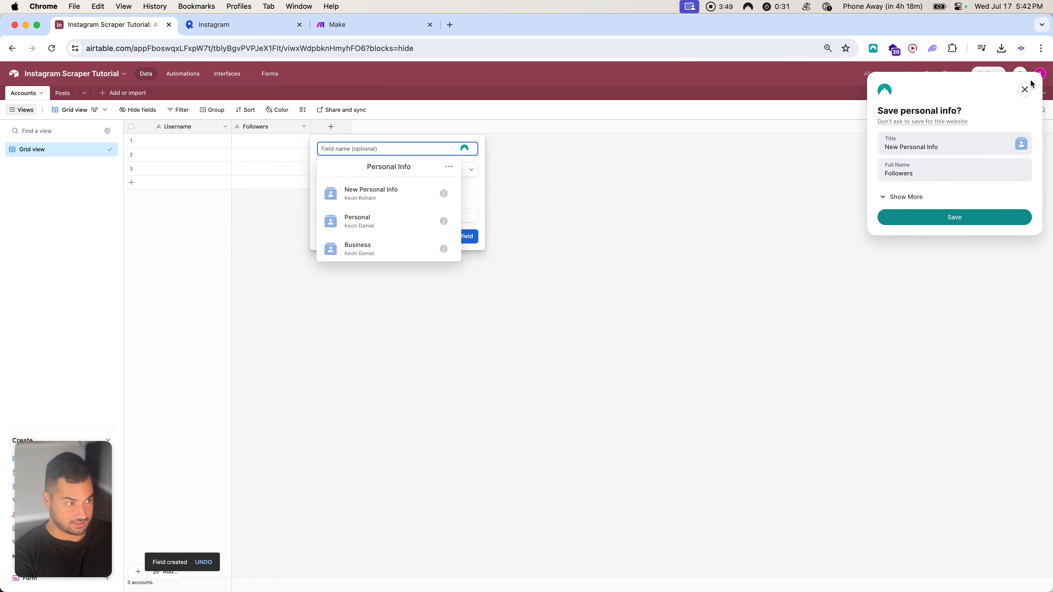
left_click(1025, 90)
left_click(331, 126)
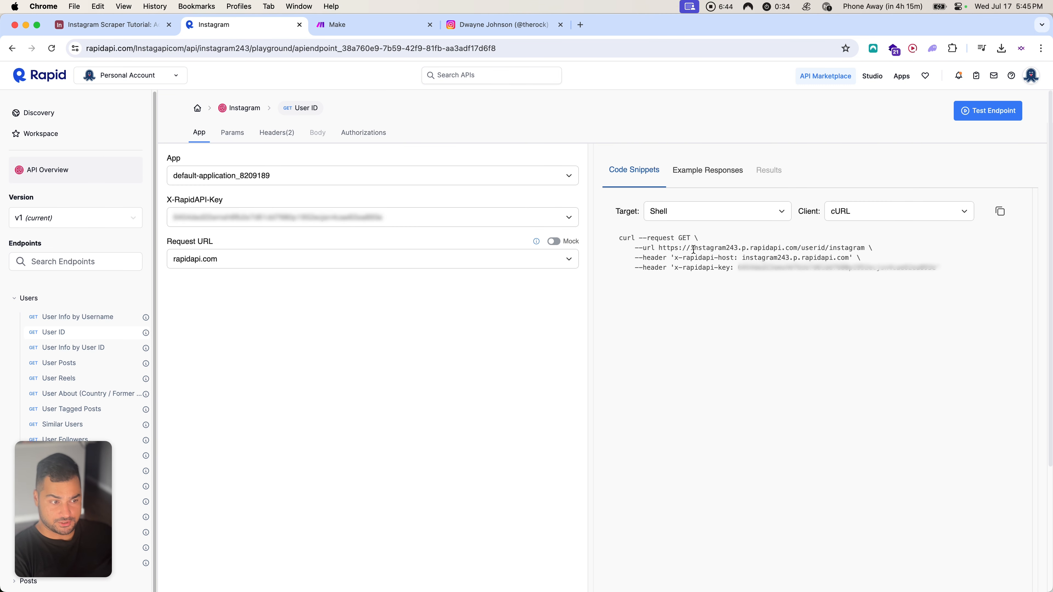
Step: Search the Rapid marketplace for instagram and choose the Instagram API by Instagapicom
left_click_drag(691, 248, 742, 248)
left_click(707, 281)
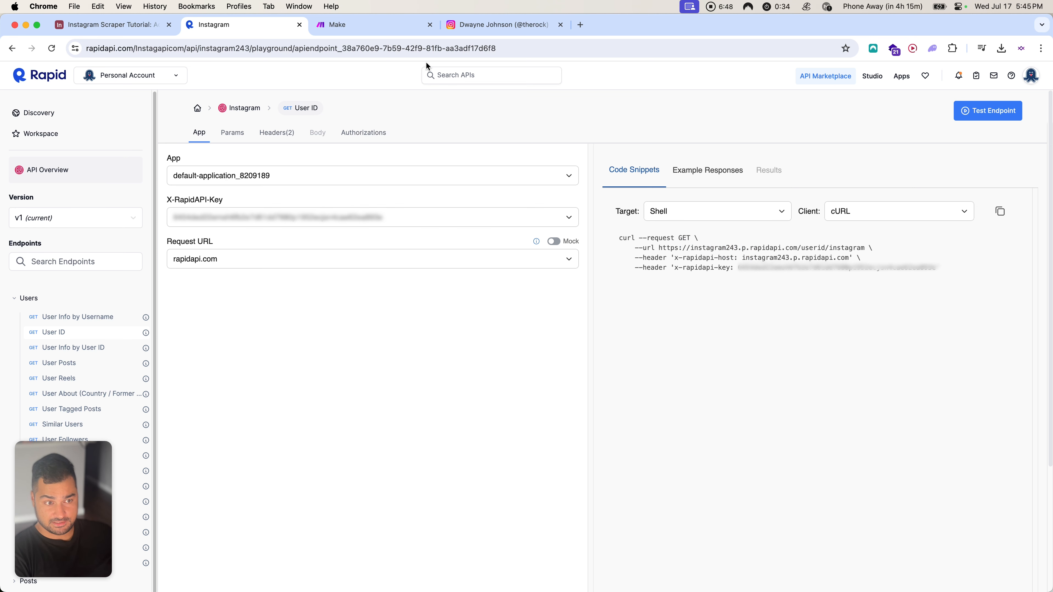
left_click(466, 75)
type("instagram")
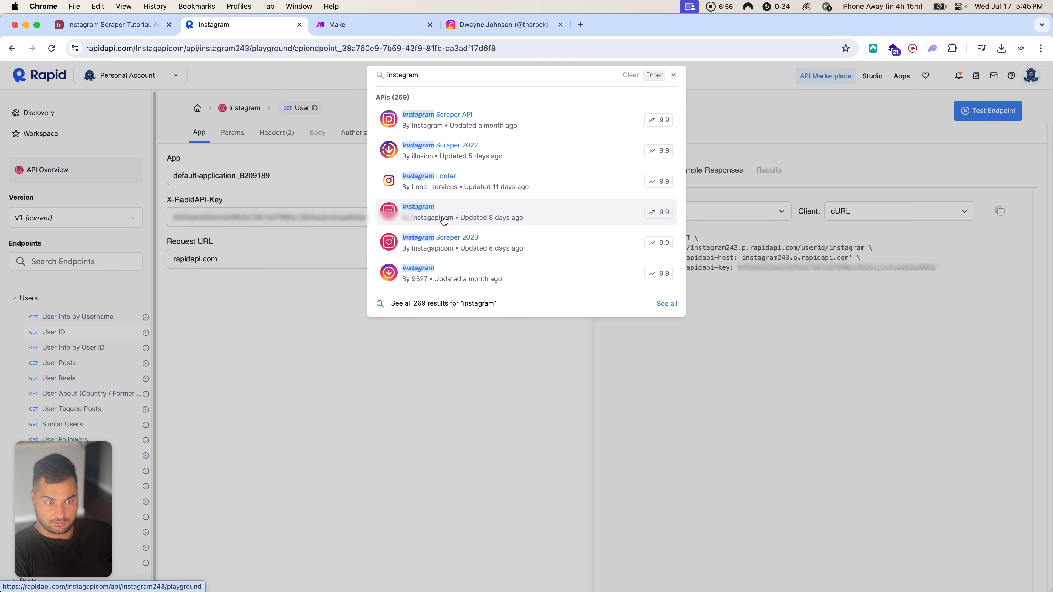
left_click(423, 225)
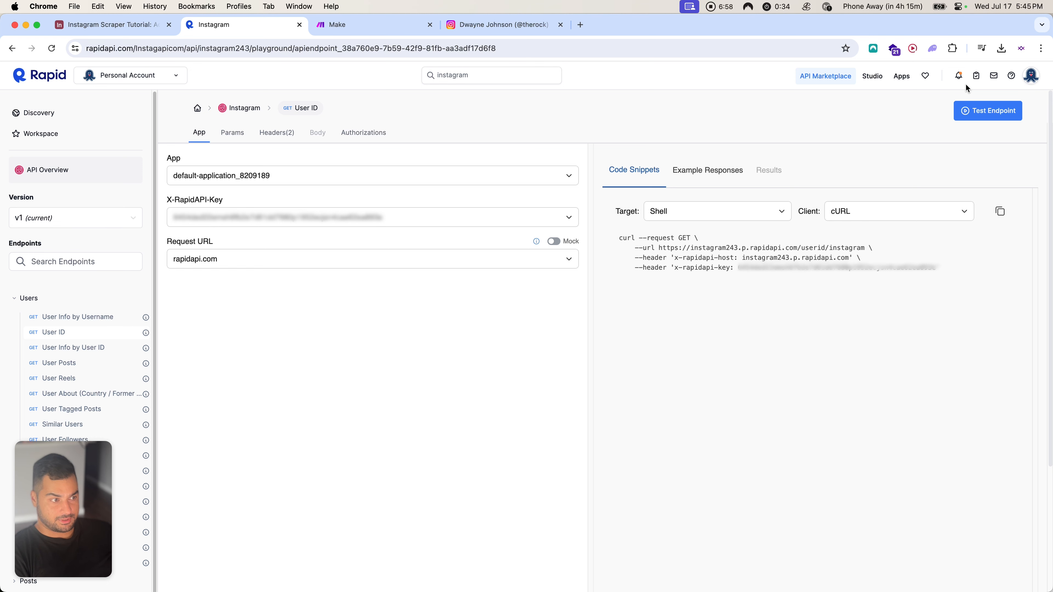
Step: Open the Instagram API by Instagapicom from the favorite APIs and choose the API key for its requests
left_click(925, 76)
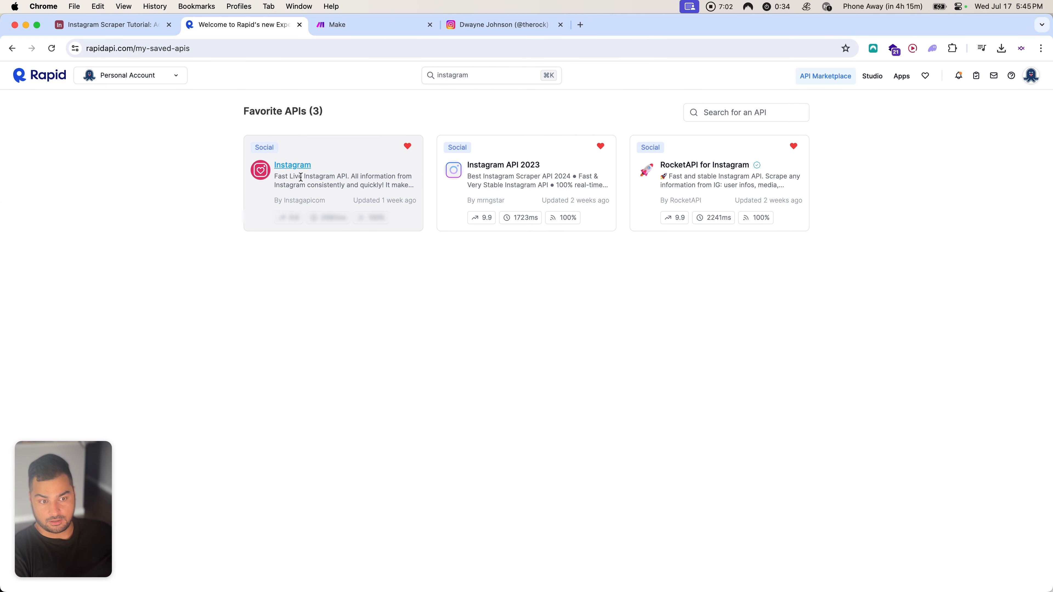
left_click(297, 166)
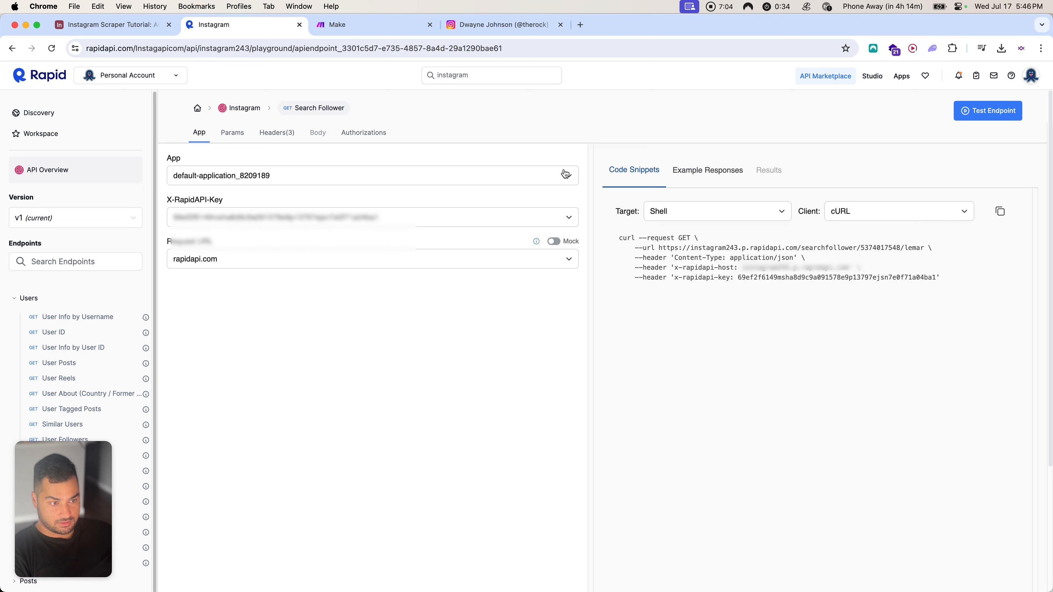
left_click(300, 214)
left_click(280, 277)
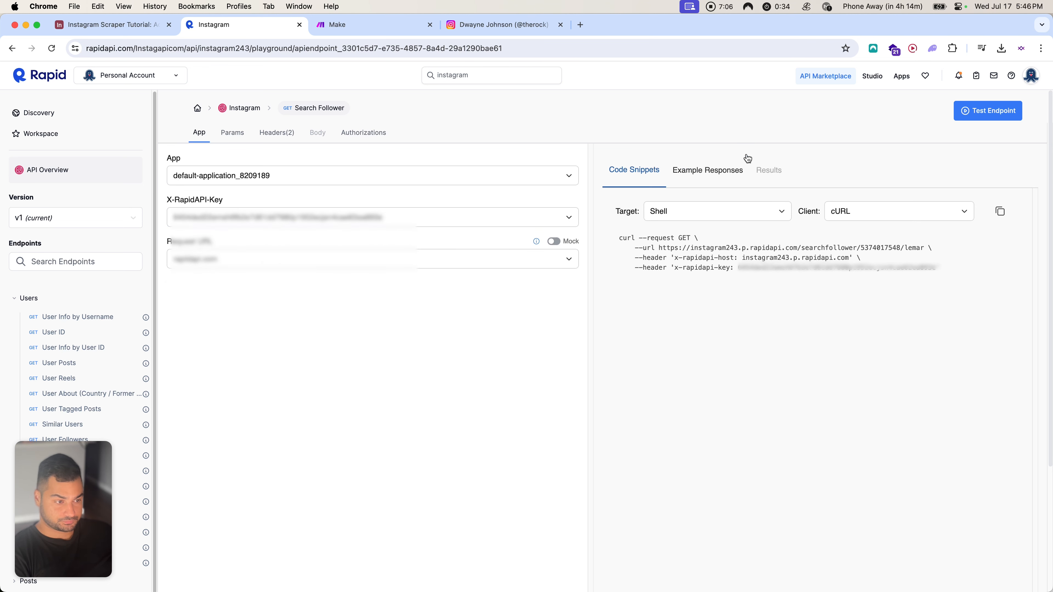
Step: Check the instagram243 host in the Search Follower request URL and look through the API's endpoints
left_click_drag(656, 247, 740, 251)
left_click(736, 248)
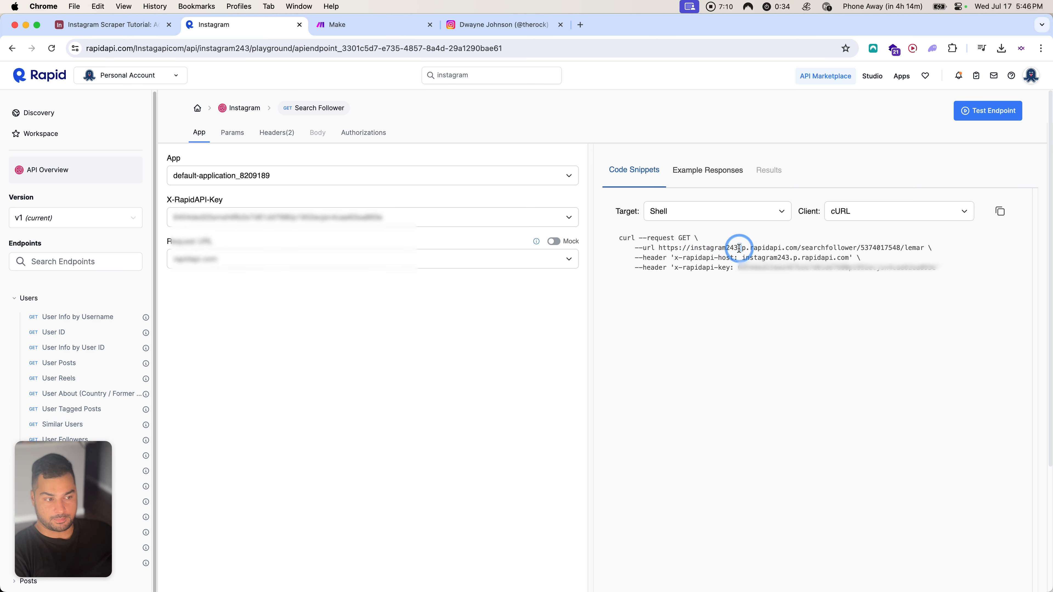
double_click(732, 248)
left_click(303, 372)
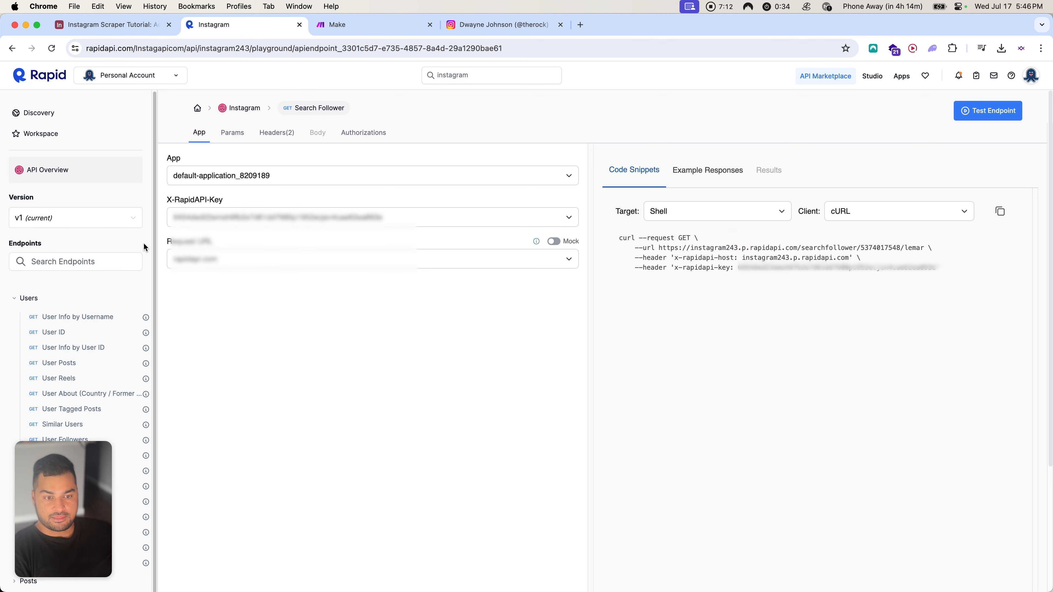
scroll(77, 307, "down", 2)
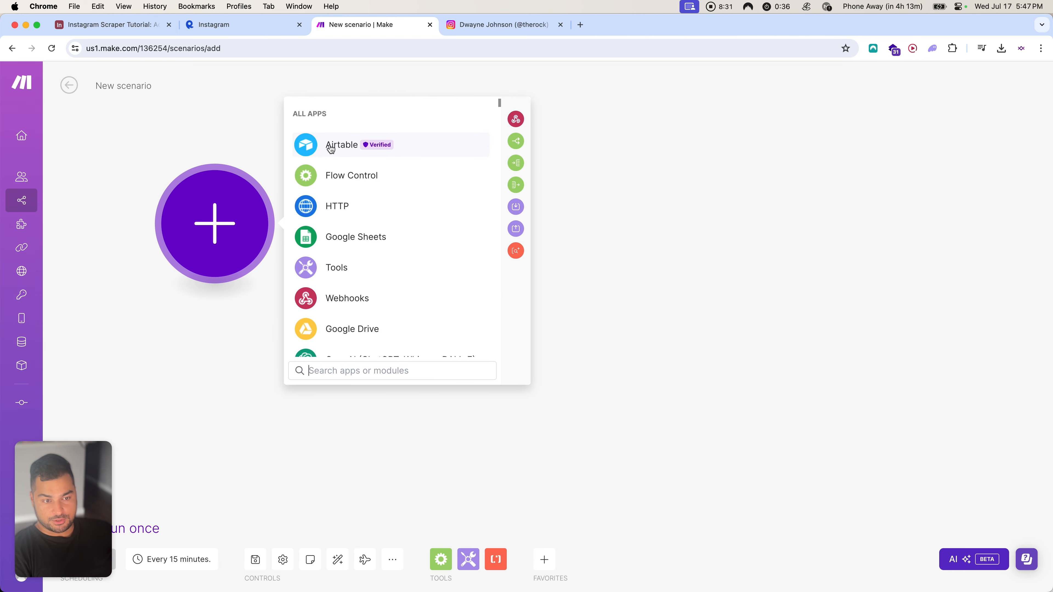
Step: Add an Airtable Search Records module as the first module of the new Make scenario
left_click(330, 149)
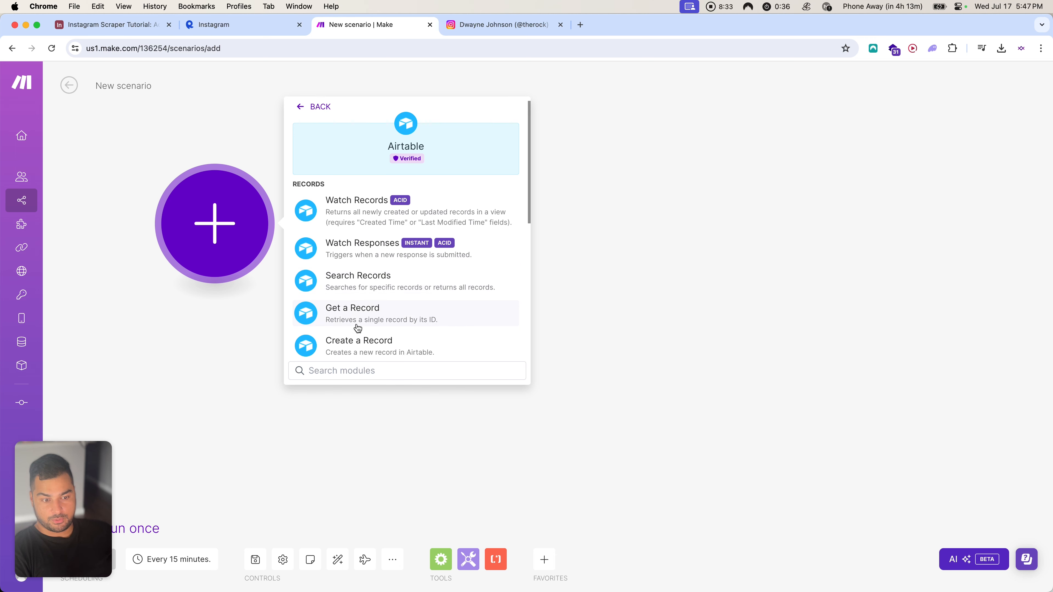
scroll(365, 201, "down", 1)
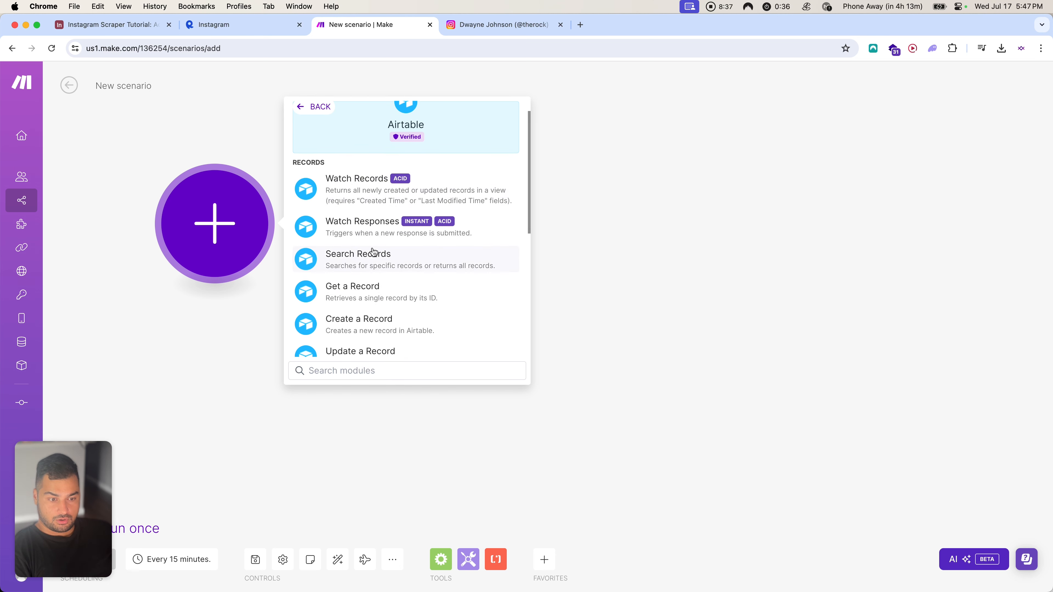
scroll(373, 256, "down", 3)
left_click(367, 162)
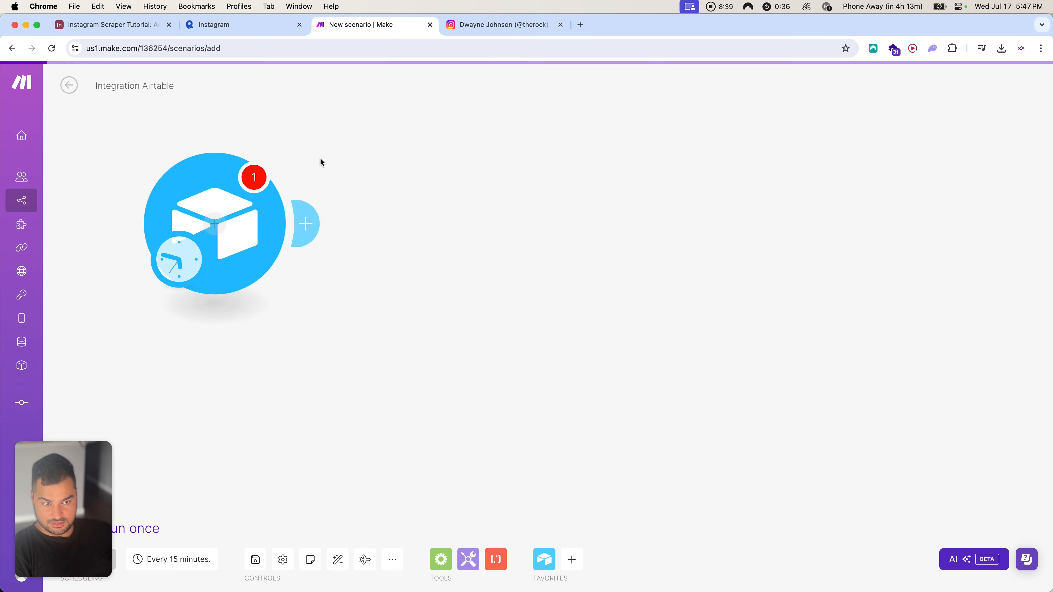
Step: Switch between the Make scenario and the Airtable base to check the usernames in the Accounts table
left_click(287, 27)
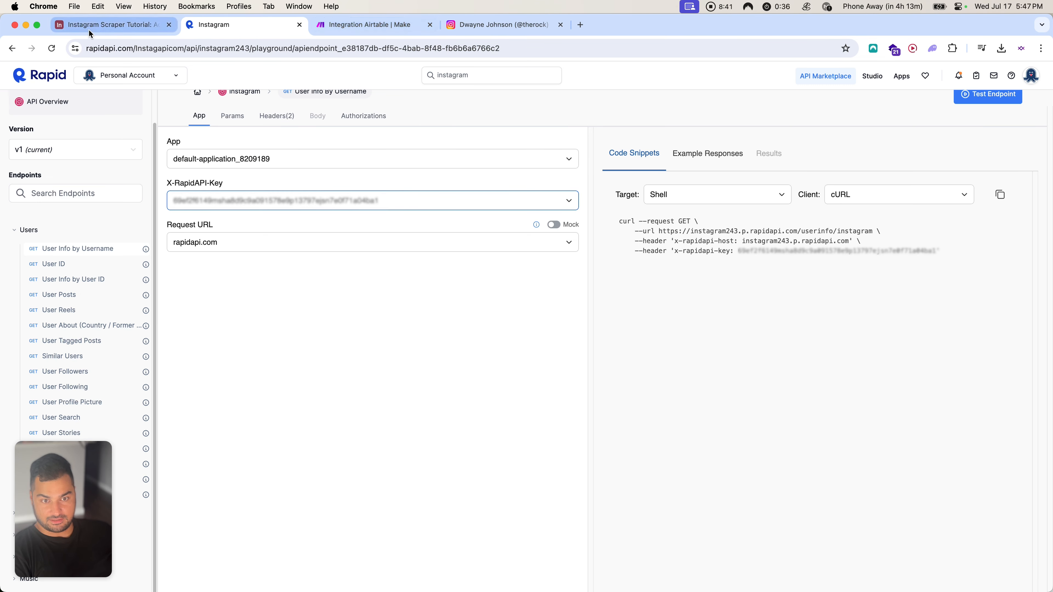
left_click(109, 25)
left_click(243, 253)
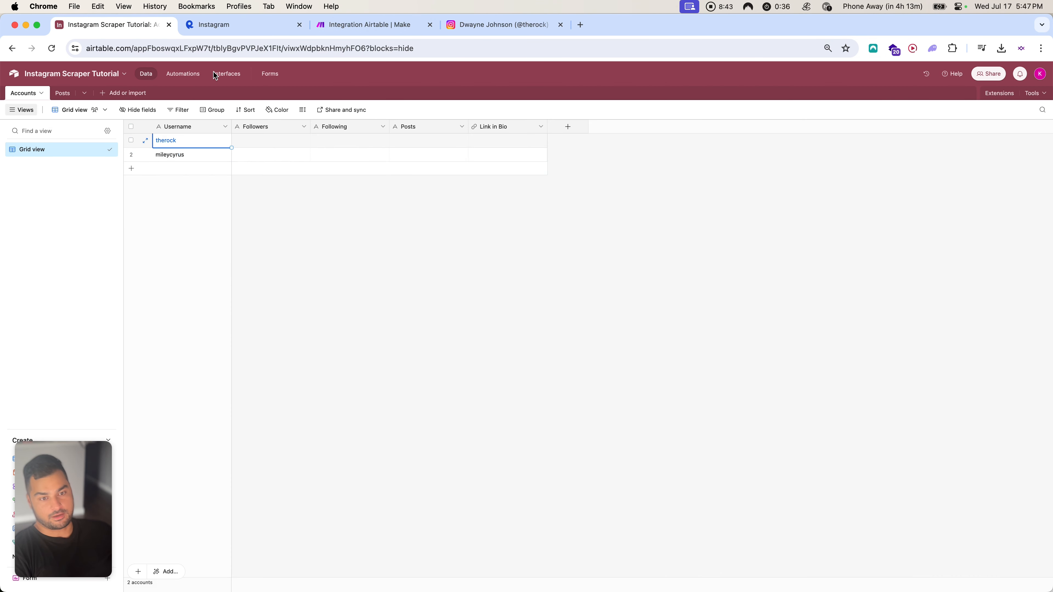
key("super+3")
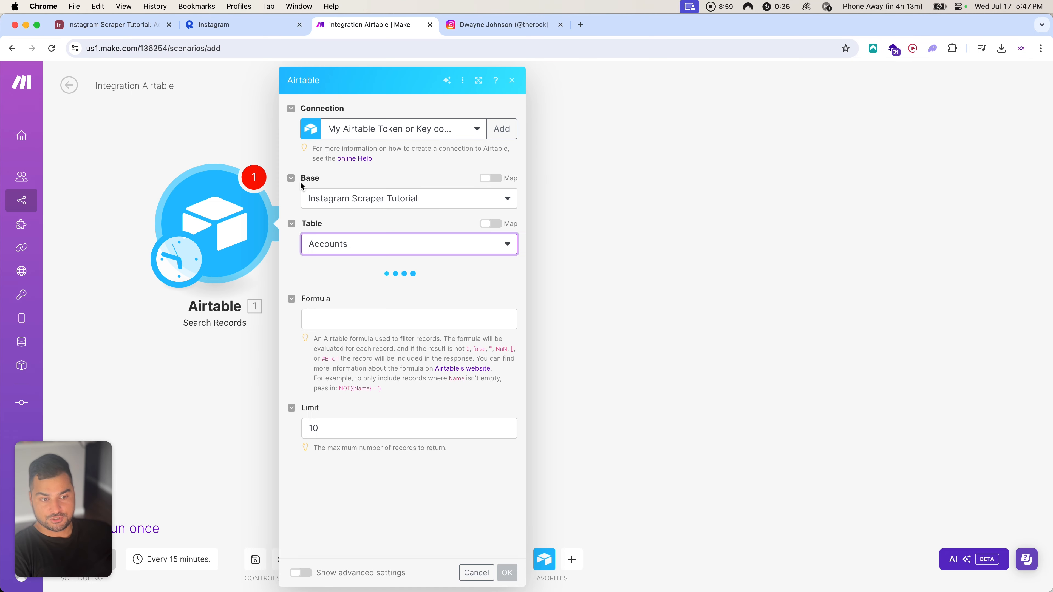
left_click(69, 27)
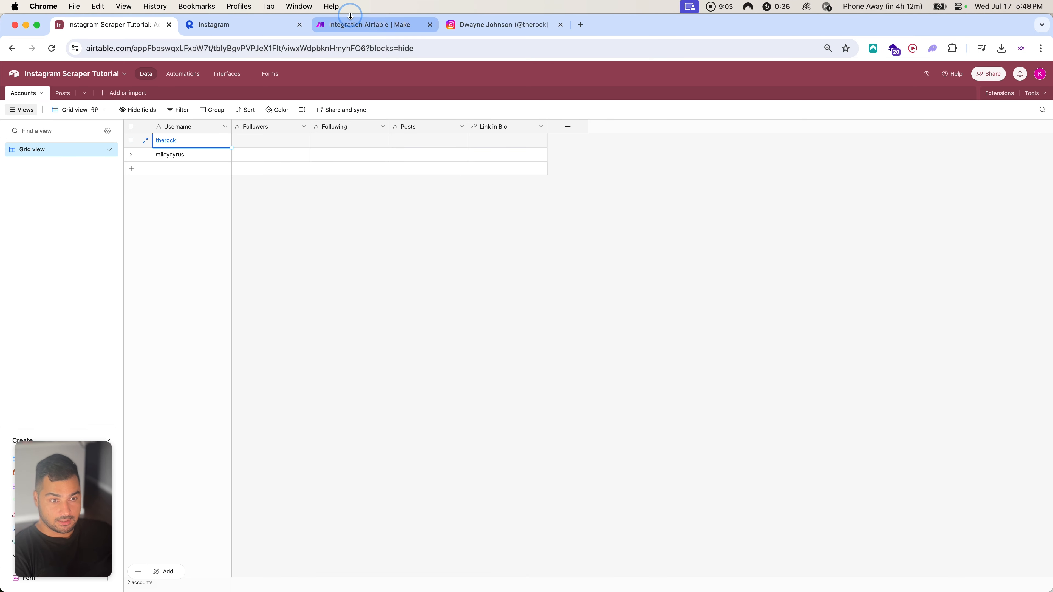
Step: Compare the table chosen in the Search Records module with the Accounts table in the Airtable base
left_click(352, 24)
scroll(328, 253, "down", 1)
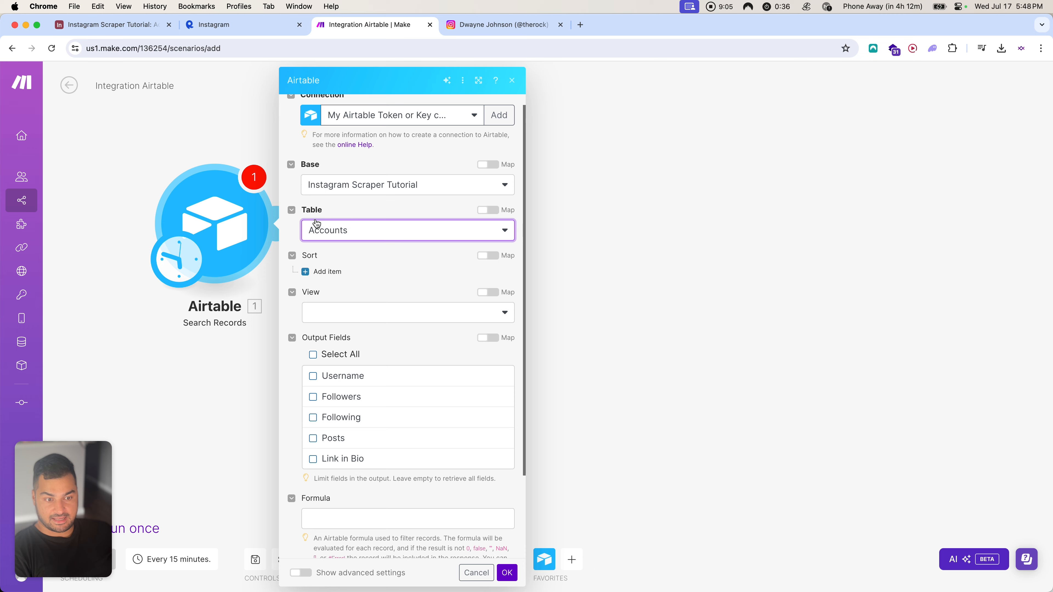
left_click(104, 25)
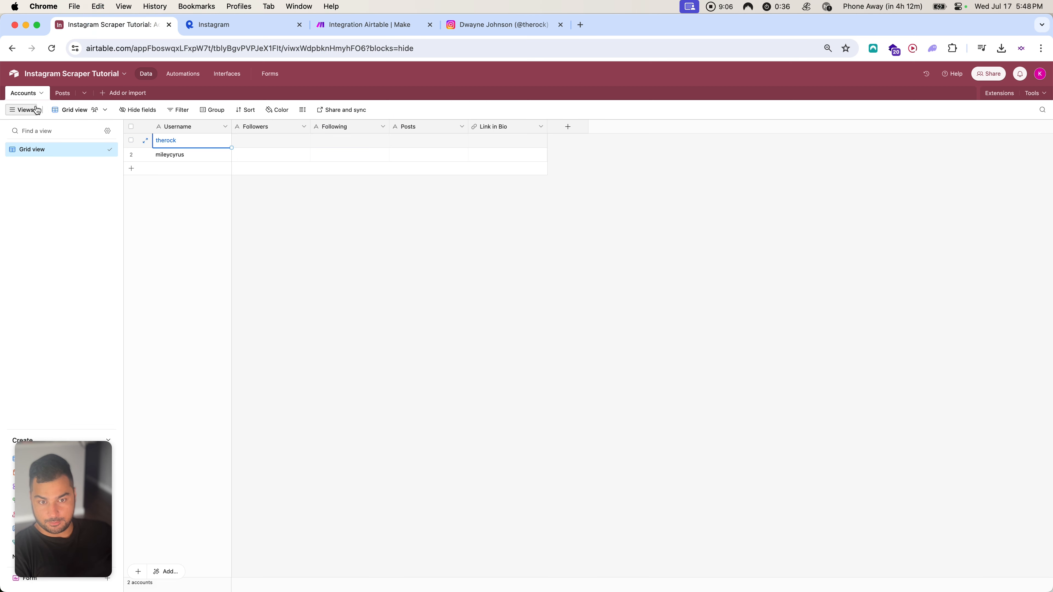
Step: Finish configuring the Search Records module for the Accounts table with an empty view and a limit of 10
left_click(339, 26)
scroll(350, 266, "down", 1)
scroll(352, 269, "down", 1)
left_click(352, 287)
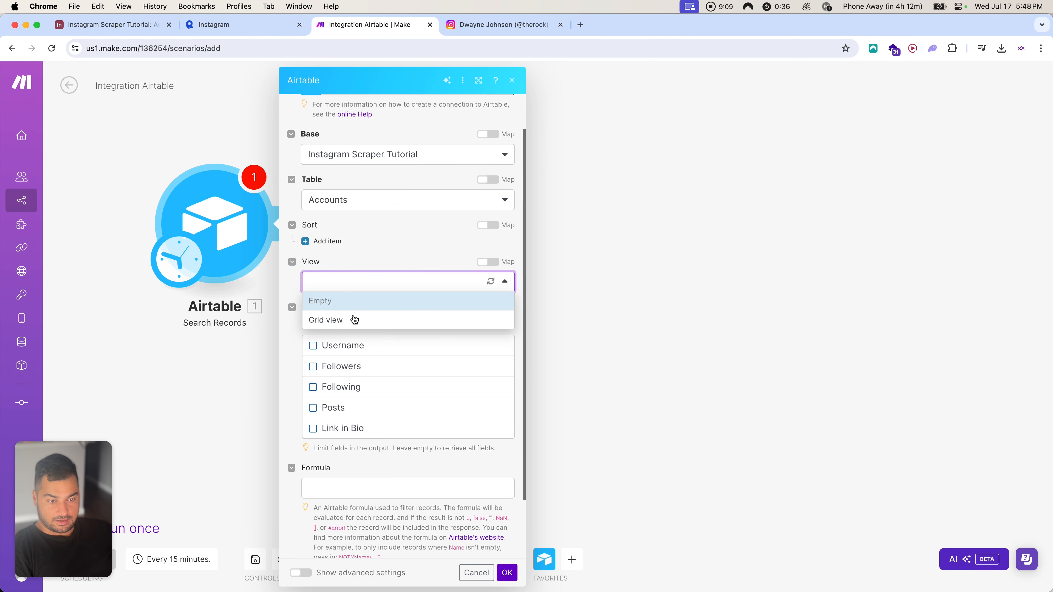
left_click(351, 300)
scroll(424, 376, "down", 2)
left_click(391, 523)
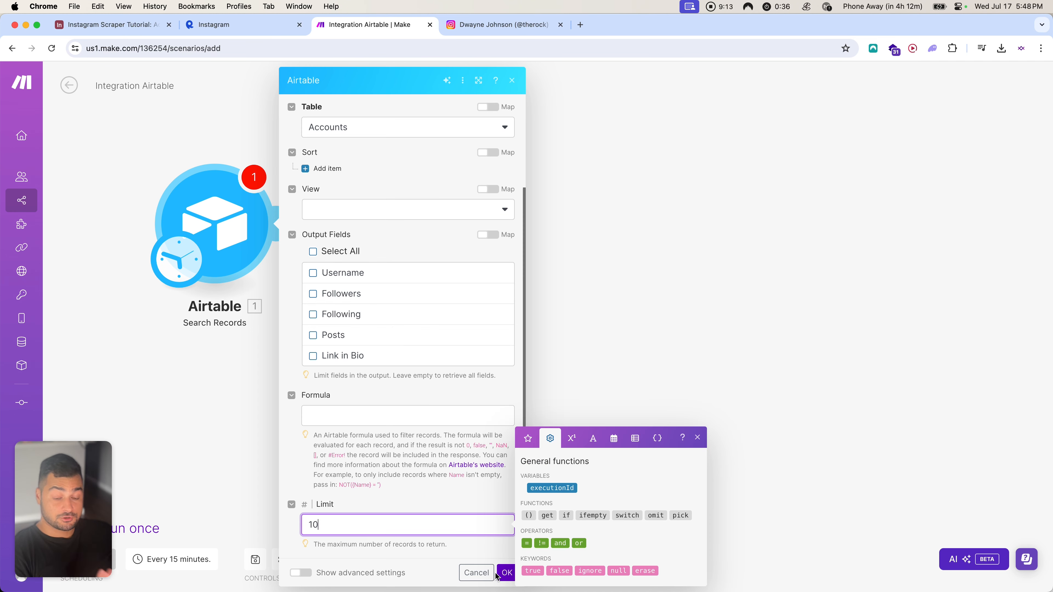
left_click(505, 573)
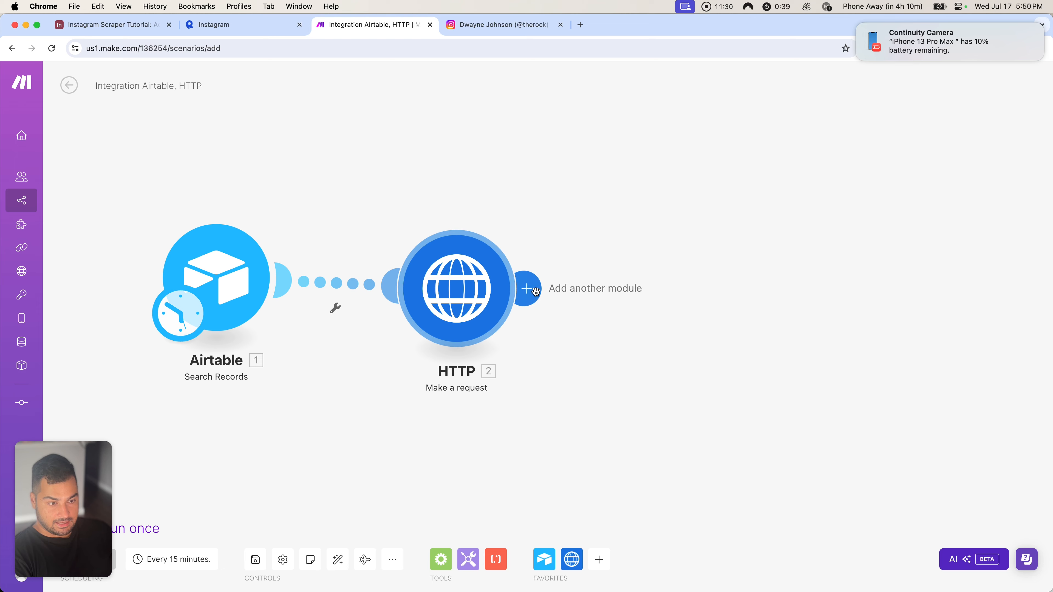
Step: Add an Airtable Update a Record module after the HTTP Make a request module
left_click(534, 290)
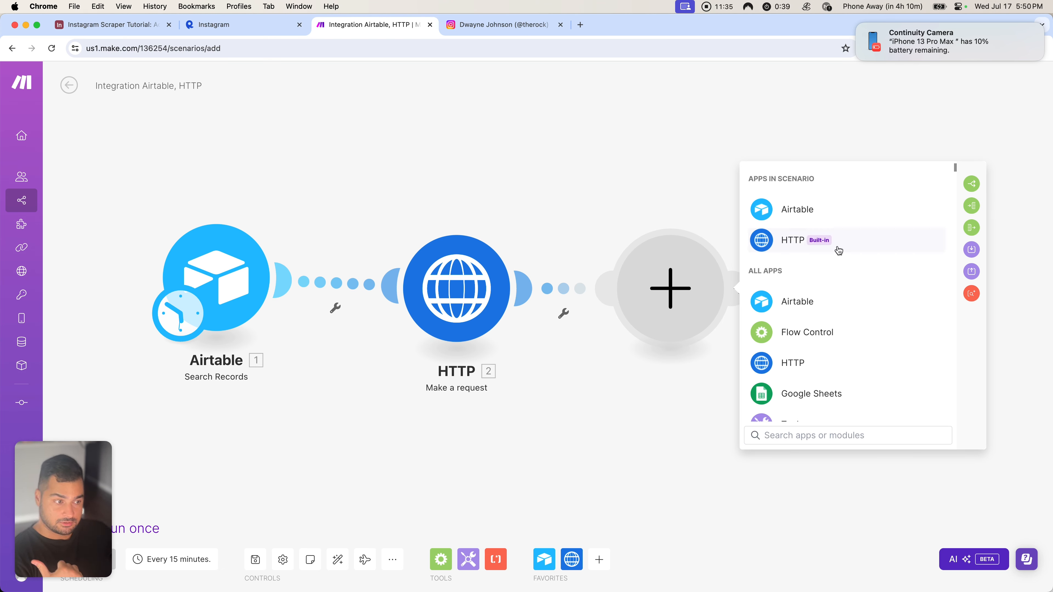
left_click(810, 212)
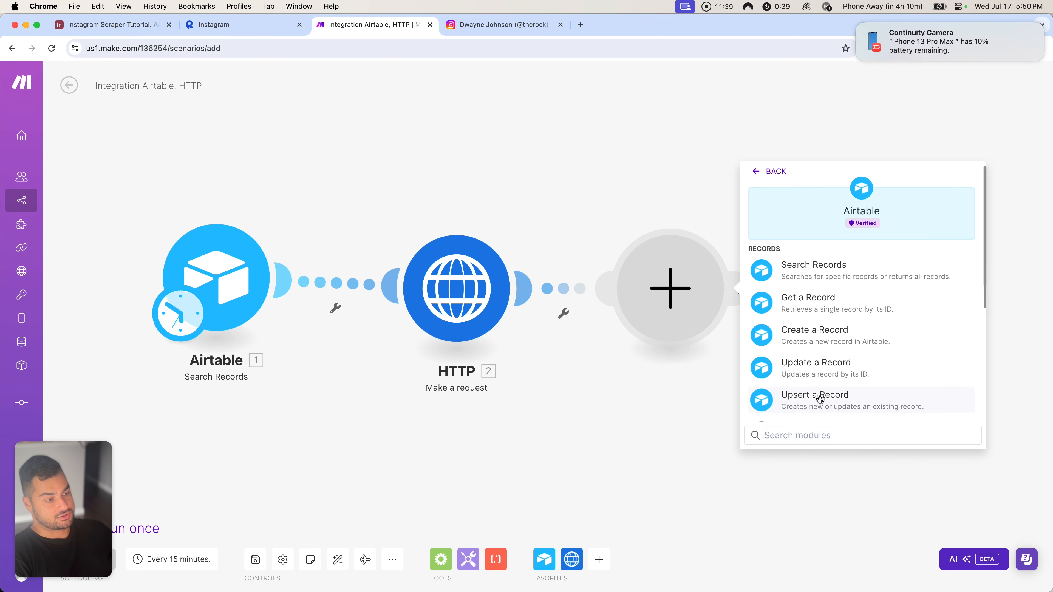
left_click(816, 365)
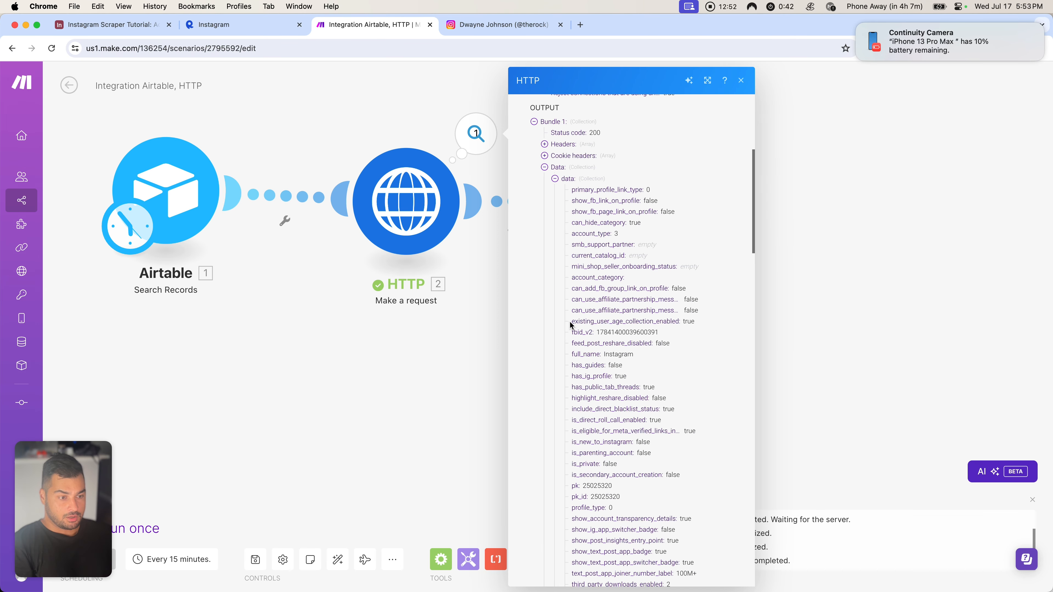
Step: Open the HTTP module's run output and expand its Data collection down to the nested data fields
left_click(422, 373)
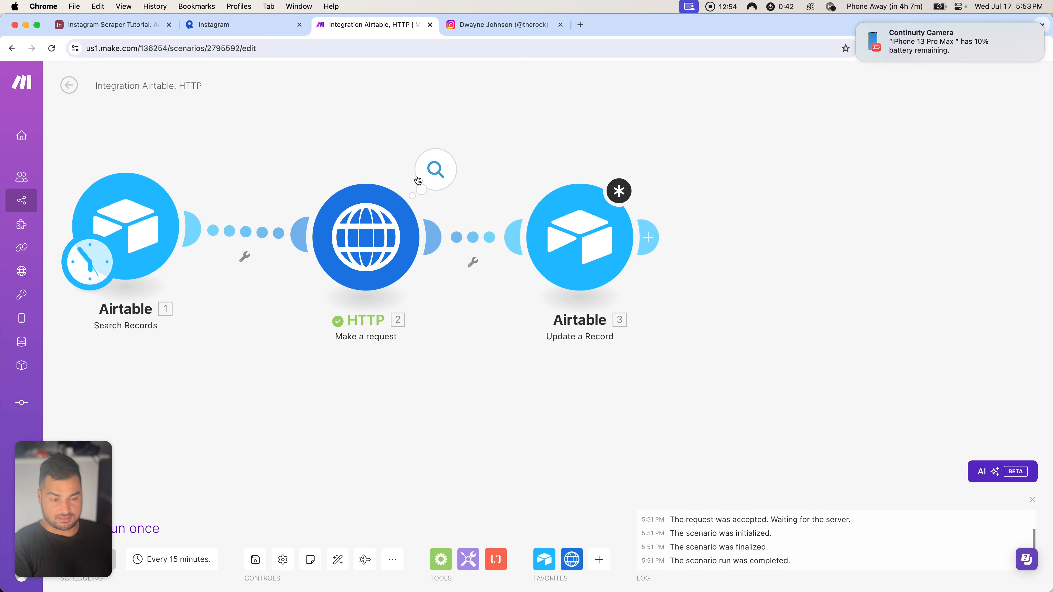
left_click(419, 179)
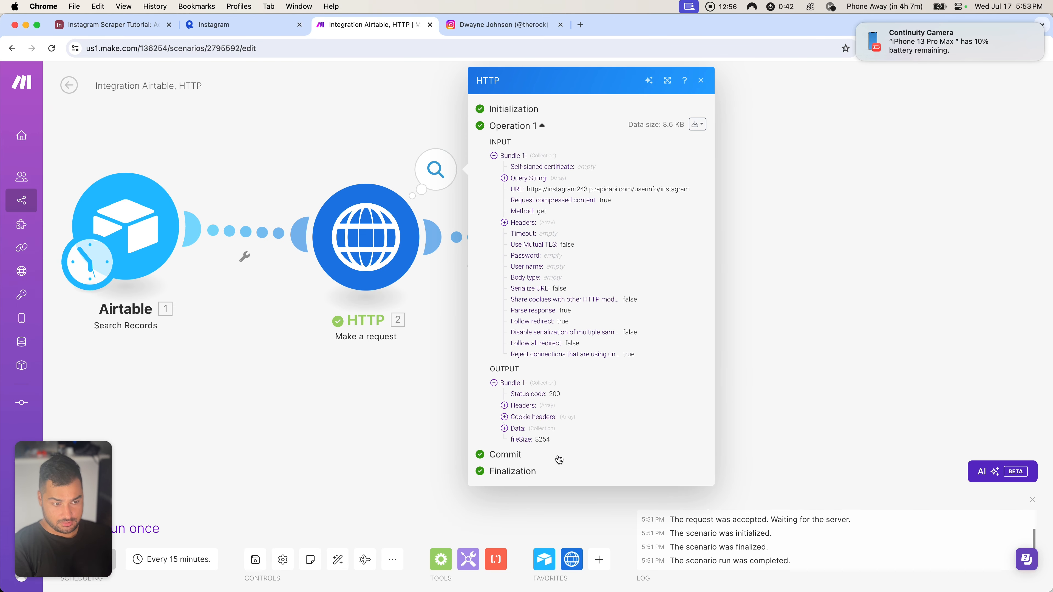
left_click(517, 428)
left_click(525, 440)
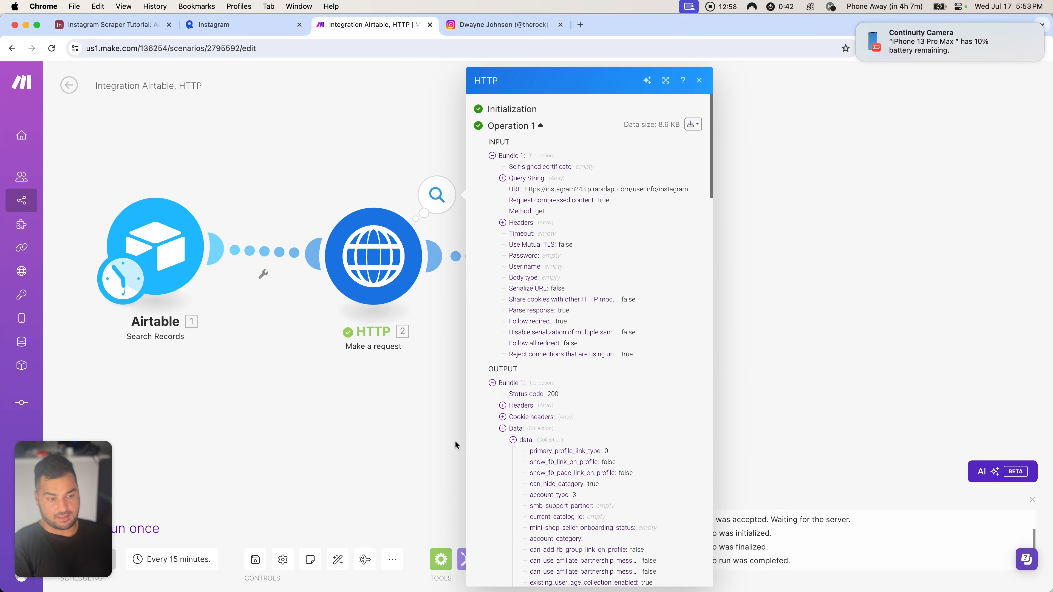
scroll(456, 445, "down", 3)
scroll(501, 442, "down", 10)
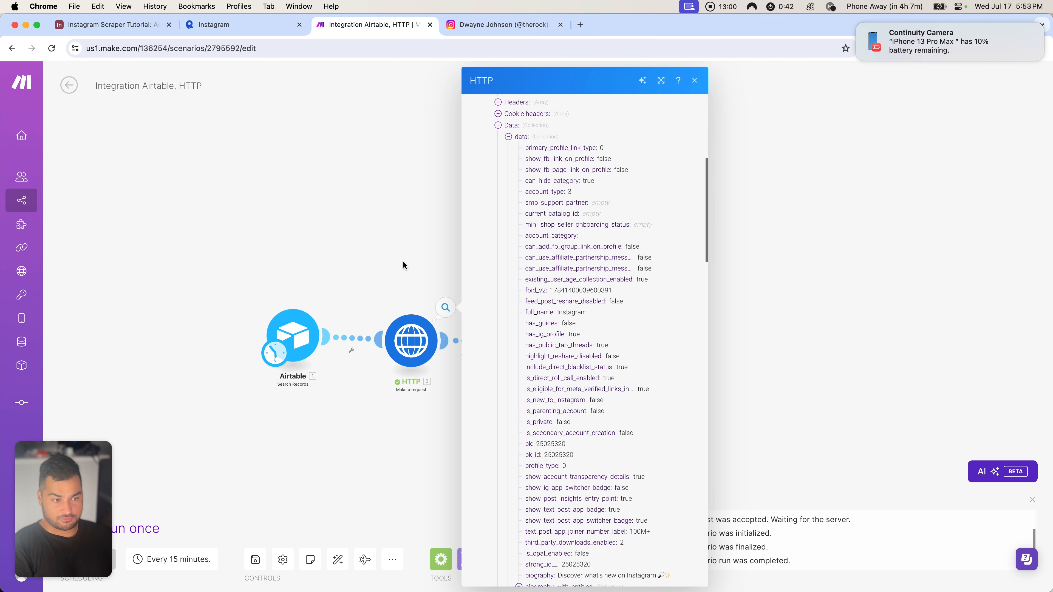
Step: Examine the biography, external URL, location and public contact fields in the HTTP module's returned profile data
left_click_drag(404, 264, 302, 222)
scroll(529, 292, "up", 2)
scroll(467, 270, "down", 5)
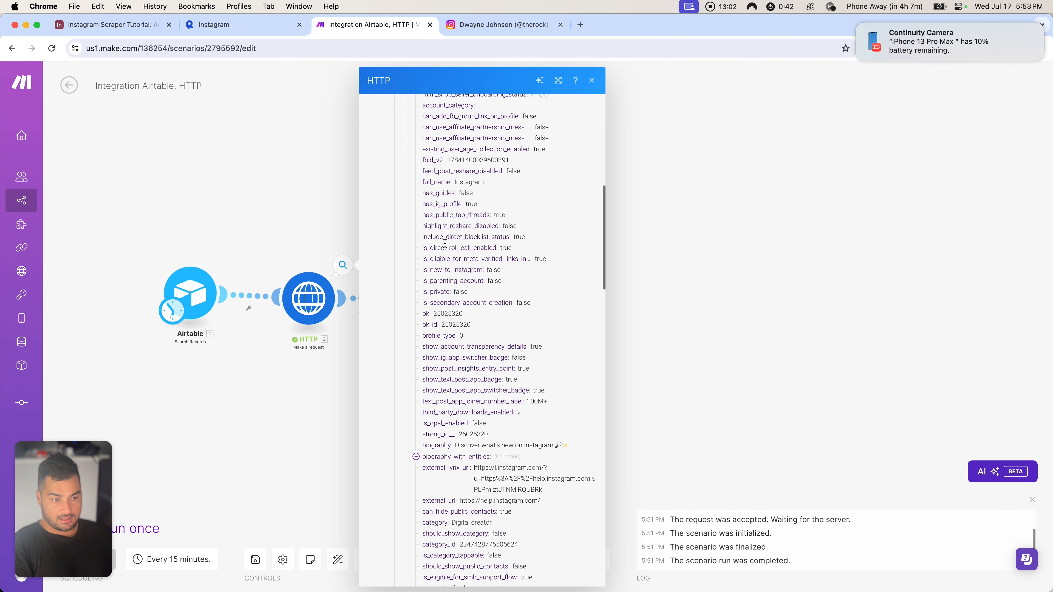
scroll(445, 243, "down", 10)
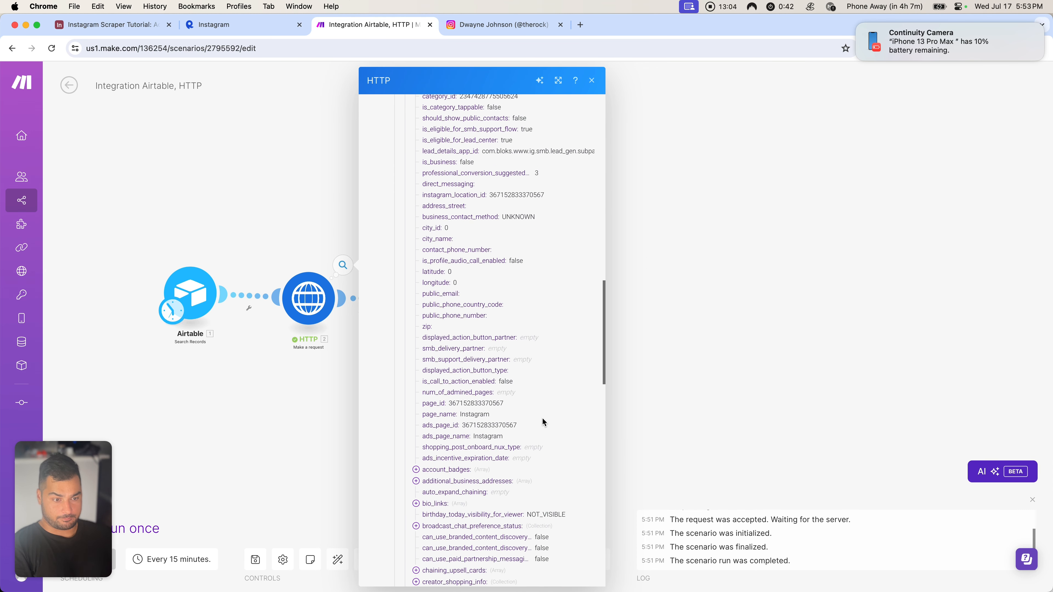
scroll(475, 332, "down", 2)
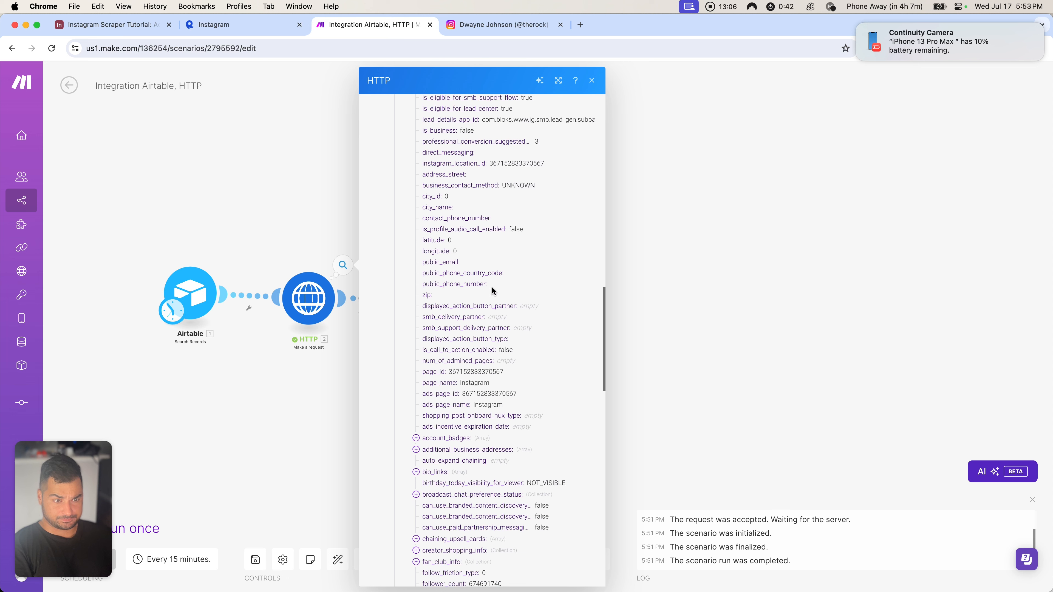
left_click_drag(458, 251, 434, 242)
left_click(433, 241)
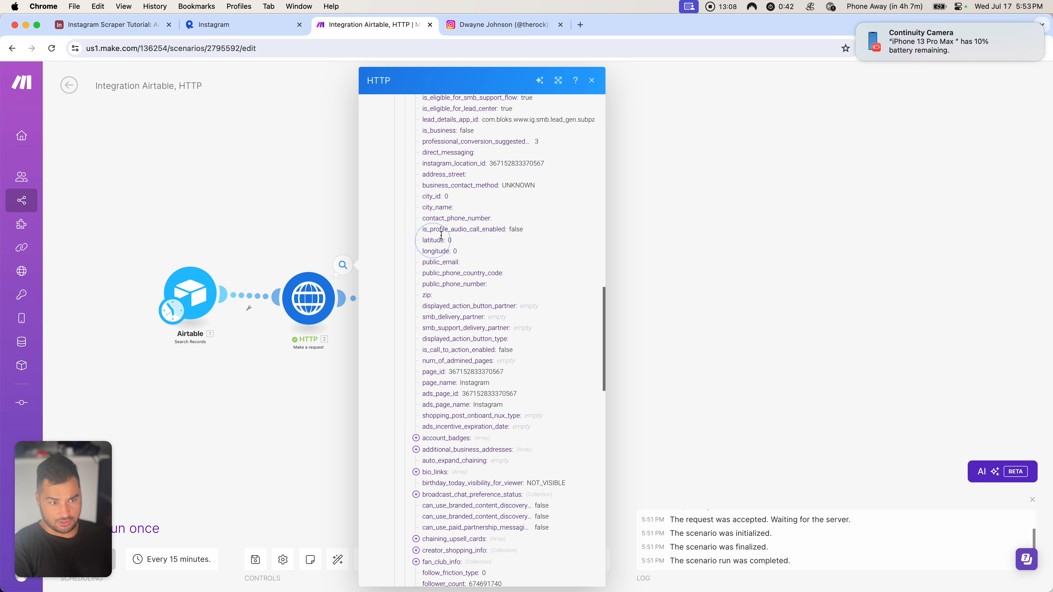
left_click_drag(476, 207, 543, 195)
left_click(442, 195)
left_click(543, 194)
scroll(531, 242, "down", 5)
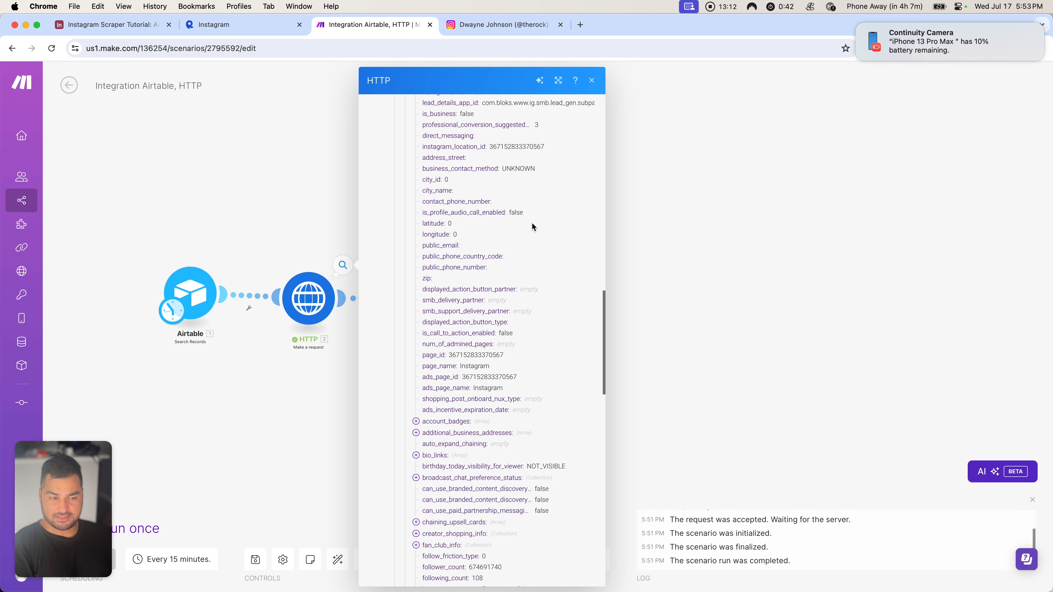
Step: Examine the follower_count, following_count, media_count and profile_pic_url fields in the HTTP output
scroll(513, 221, "down", 8)
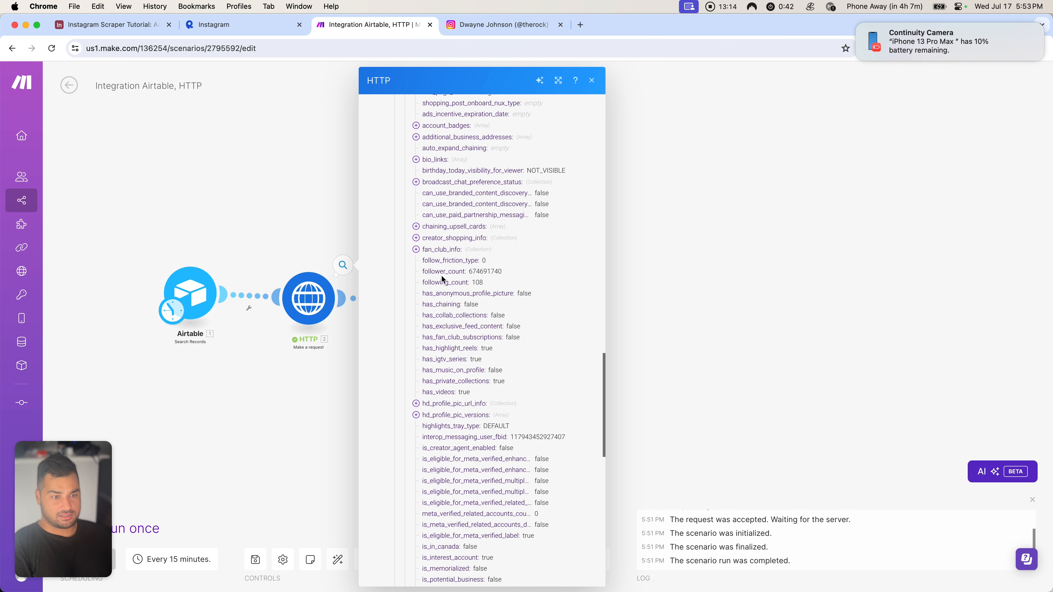
mouse_move(470, 272)
left_mouse_down()
mouse_move(503, 271)
mouse_move(452, 281)
left_mouse_up()
left_click(499, 278)
left_click(452, 281)
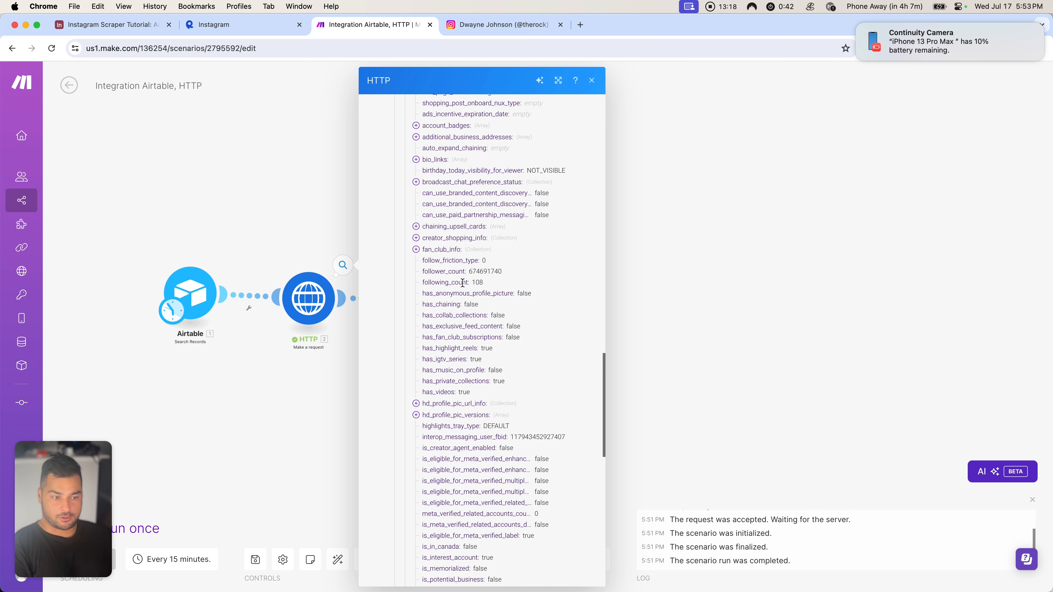
scroll(465, 281, "down", 9)
scroll(436, 369, "down", 3)
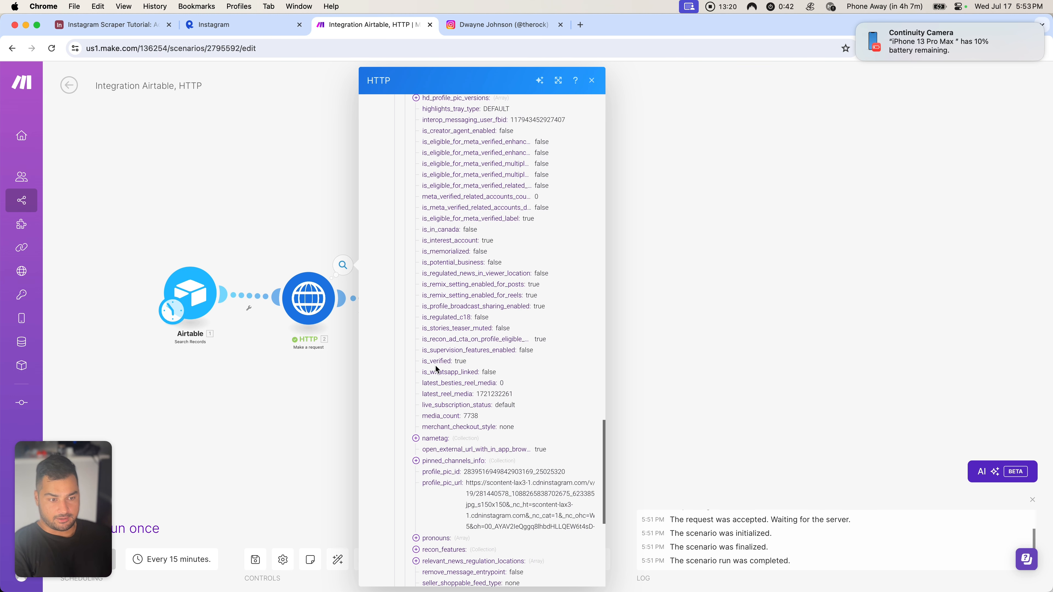
scroll(522, 410, "down", 9)
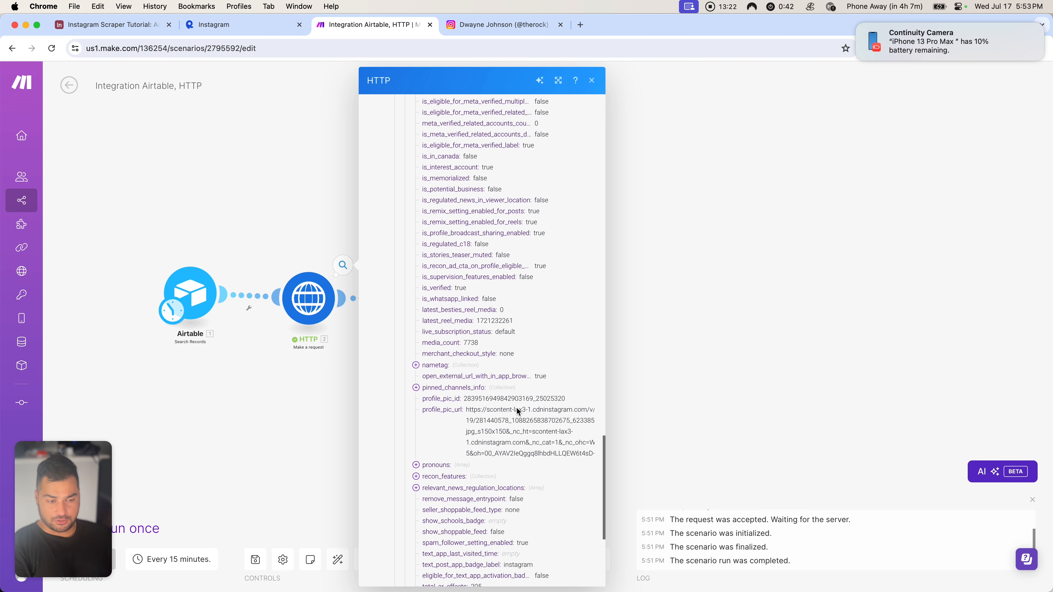
scroll(451, 427, "down", 2)
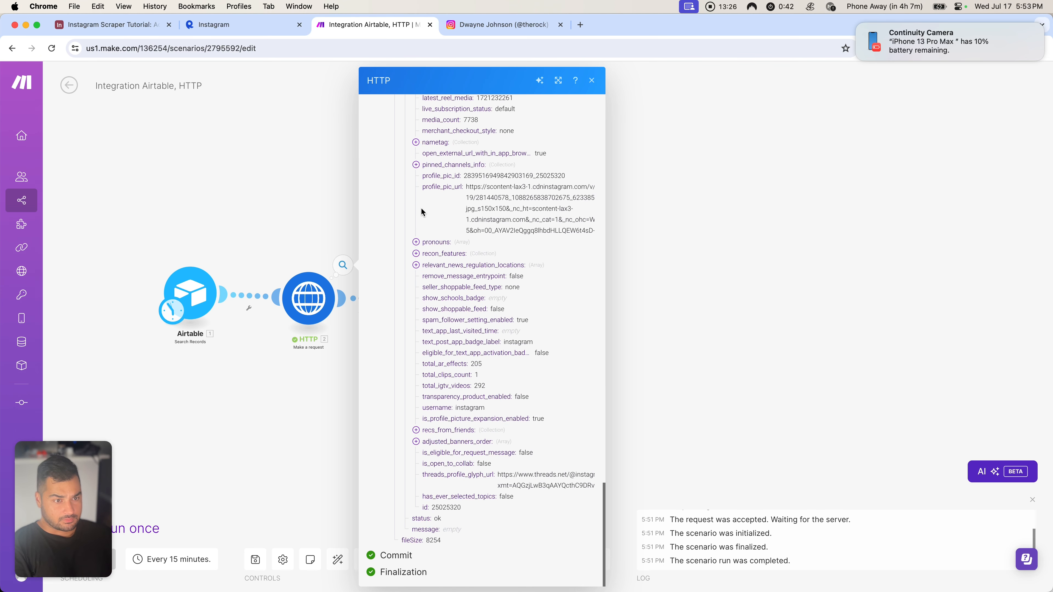
left_click_drag(470, 187, 554, 224)
Step: Go back through the HTTP output to review the category field and the general account attributes at the start of the data
scroll(482, 228, "up", 13)
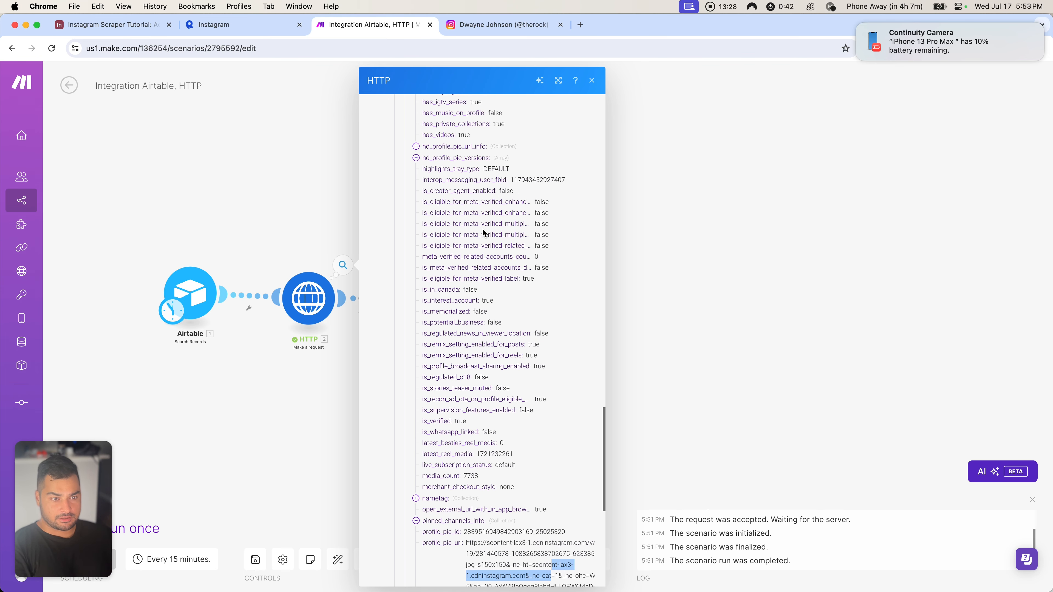
scroll(477, 231, "up", 10)
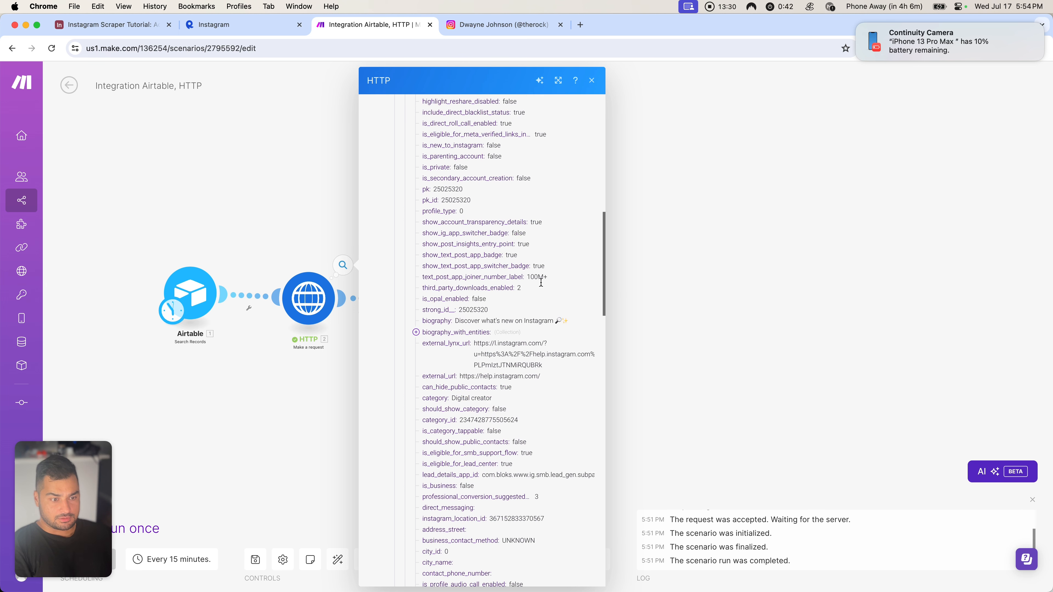
left_click_drag(459, 401, 506, 401)
left_click(510, 392)
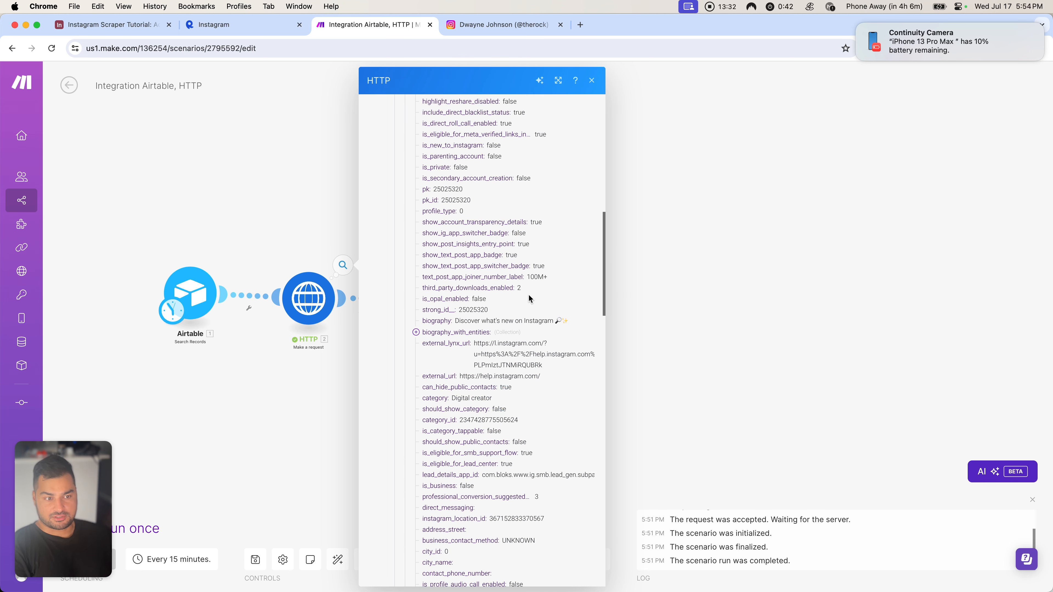
scroll(529, 294, "up", 3)
scroll(530, 291, "up", 6)
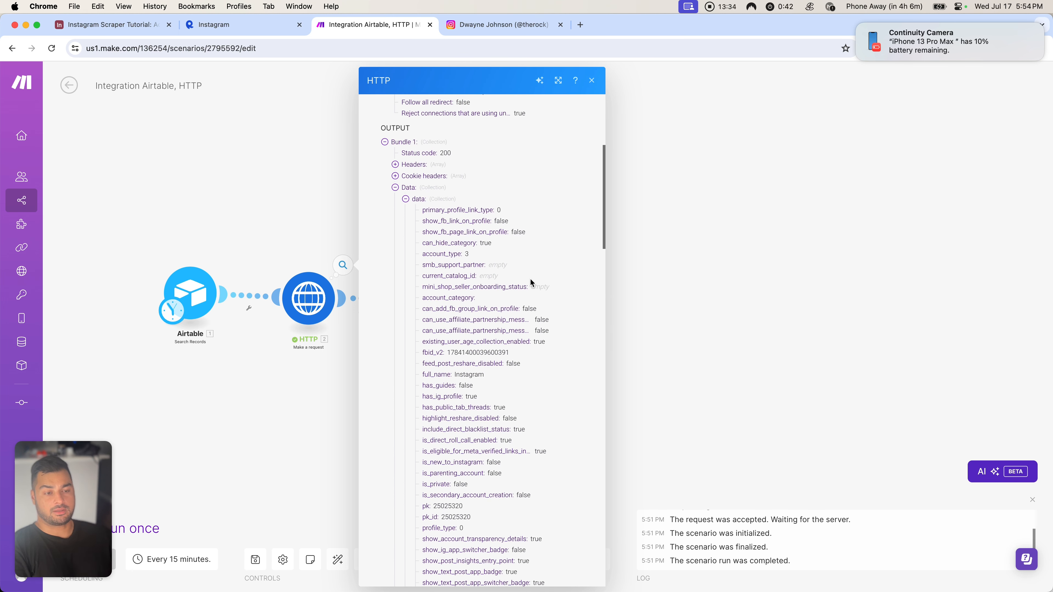
scroll(530, 278, "down", 1)
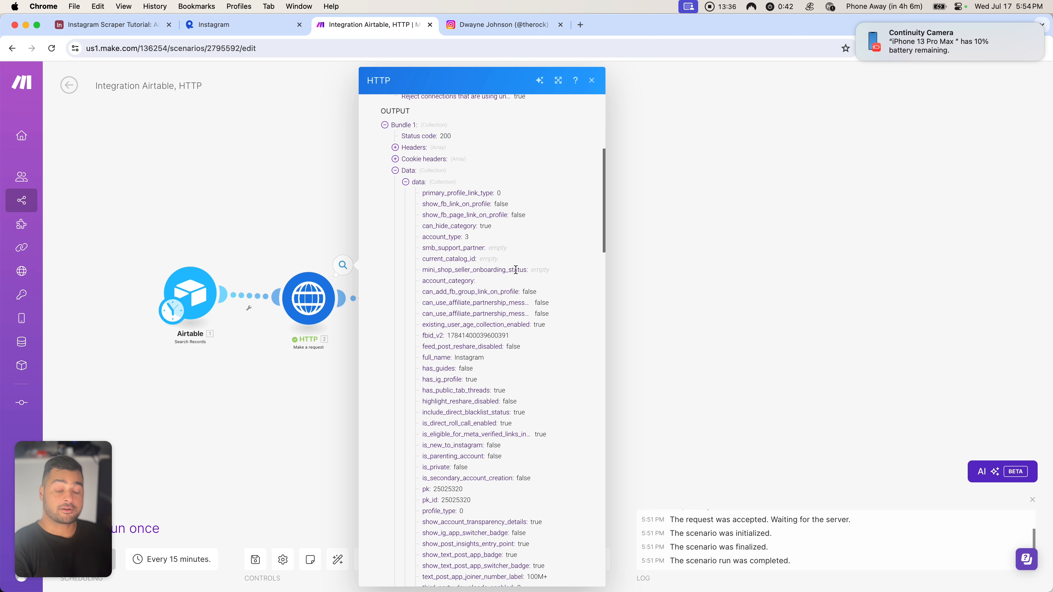
left_click_drag(499, 347, 494, 390)
left_click(493, 386)
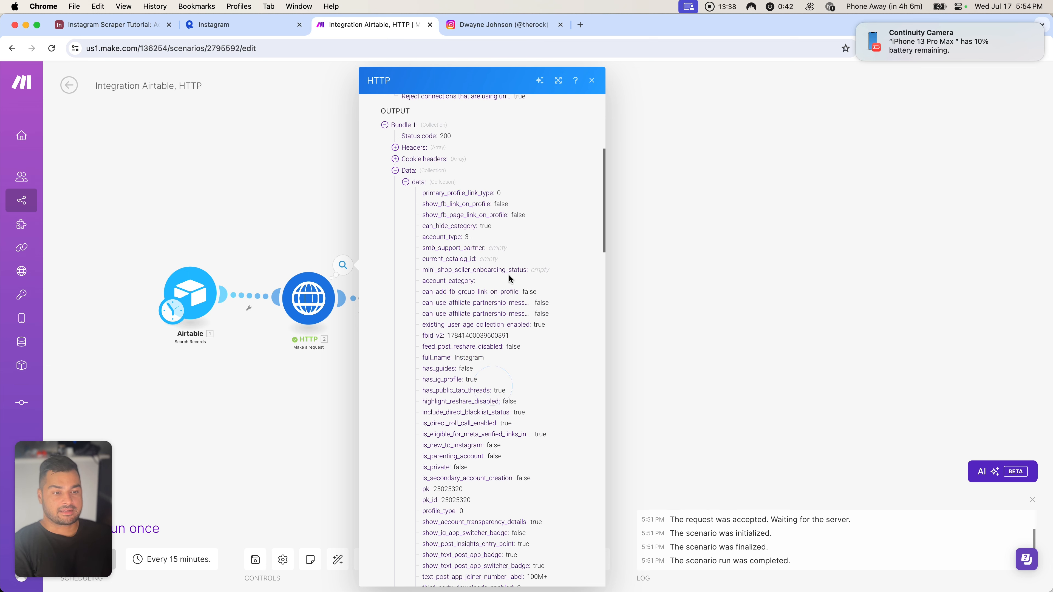
scroll(508, 273, "down", 3)
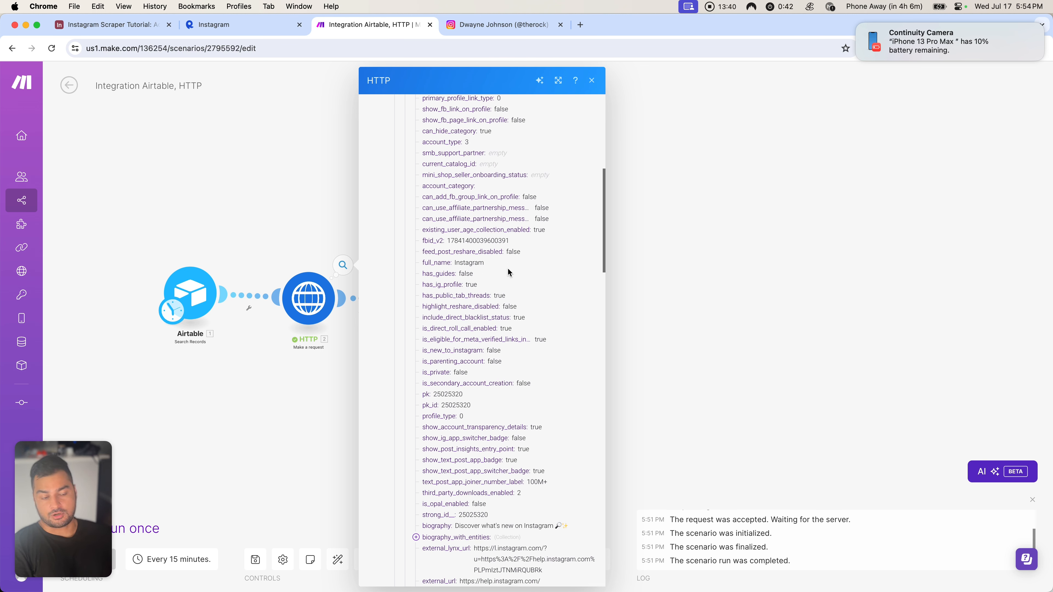
left_click_drag(515, 219, 506, 219)
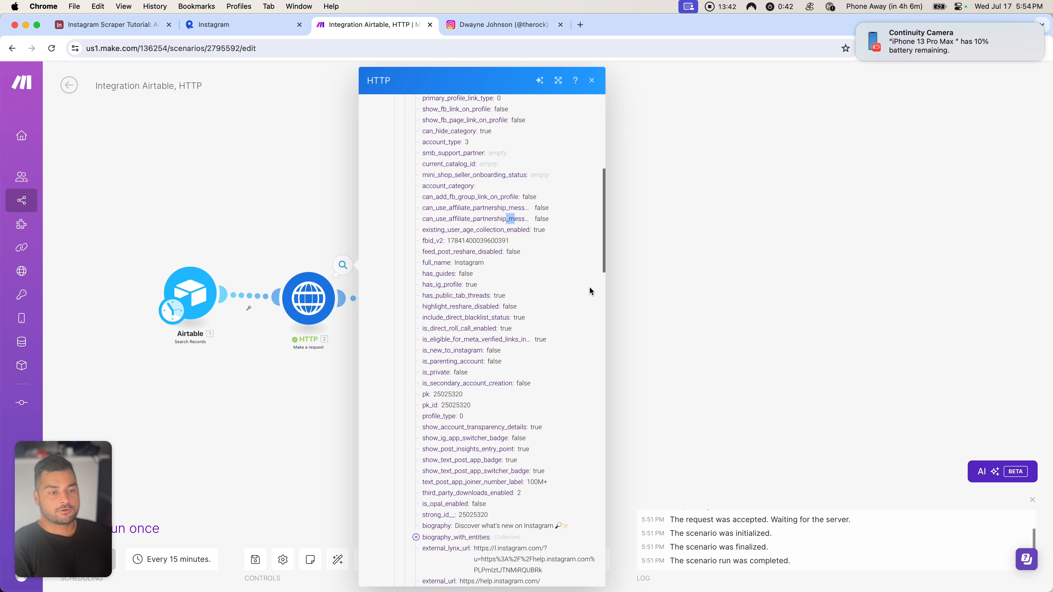
scroll(535, 245, "down", 3)
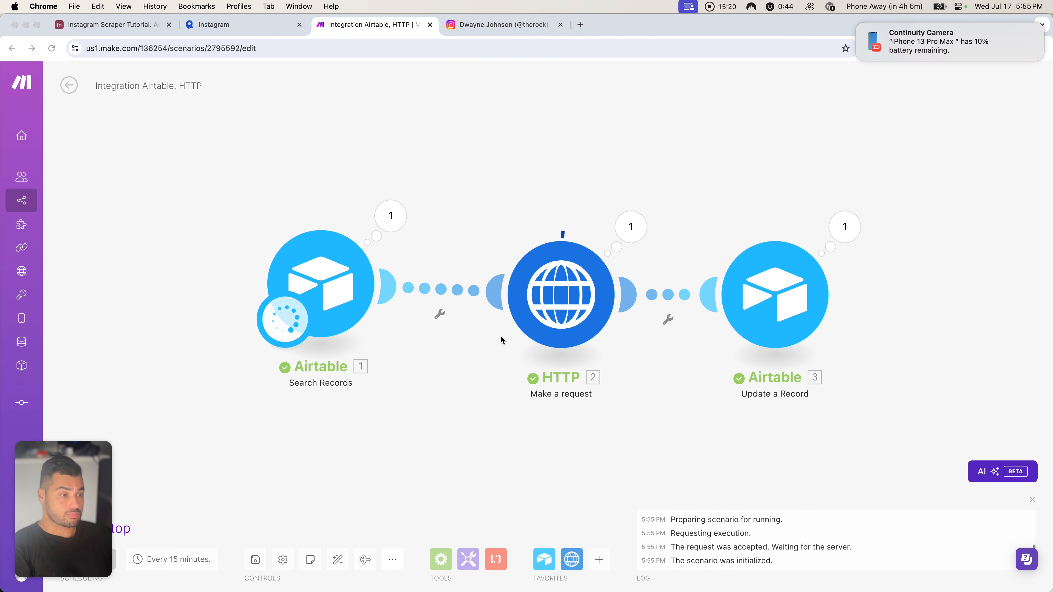
Step: Run the whole scenario once and open the Search Records module's output bundles
left_click(383, 395)
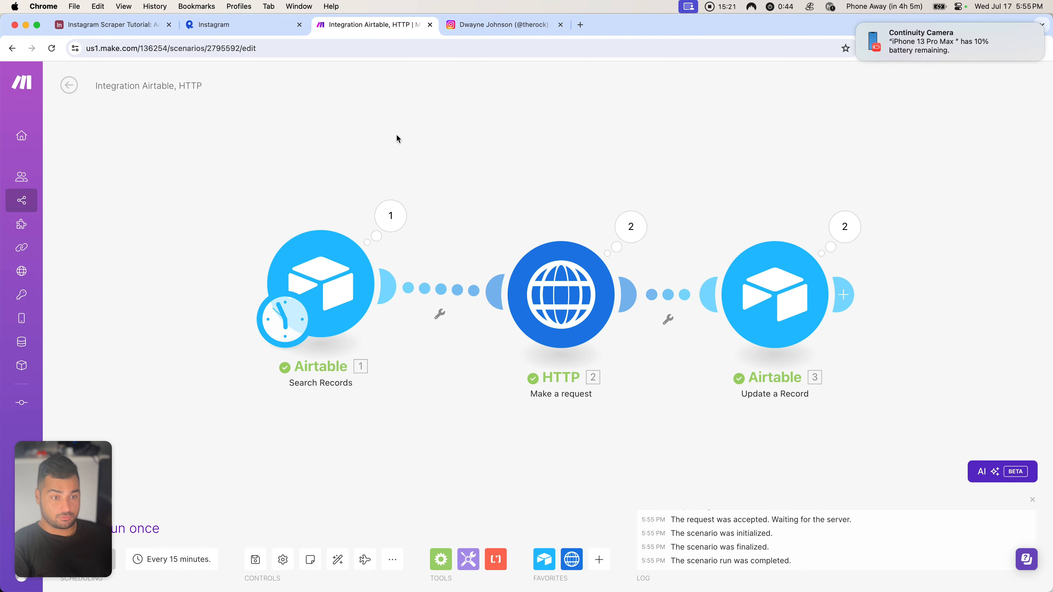
left_click_drag(526, 167, 378, 161)
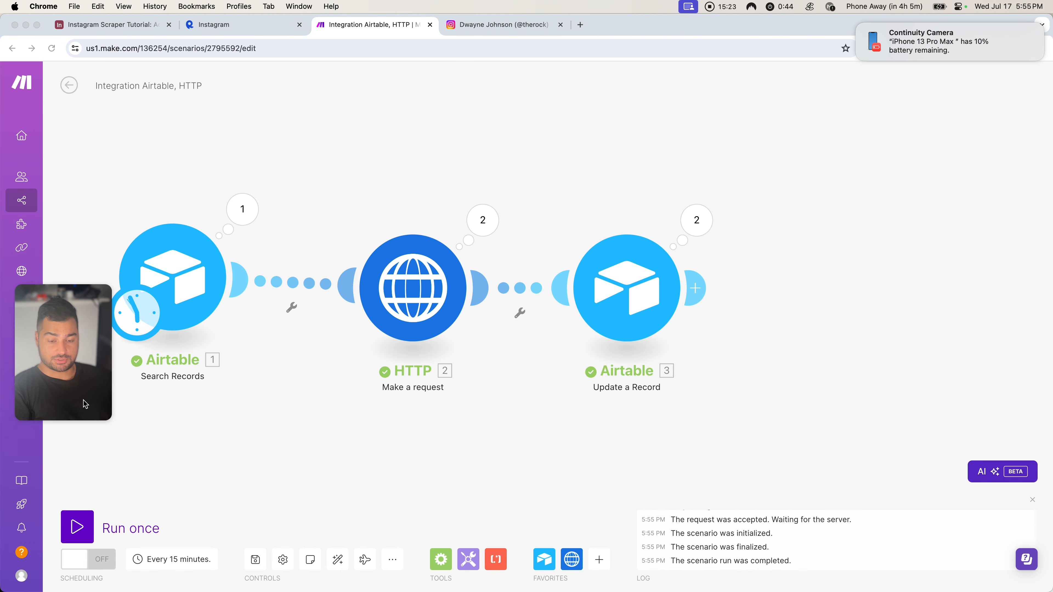
left_click(77, 527)
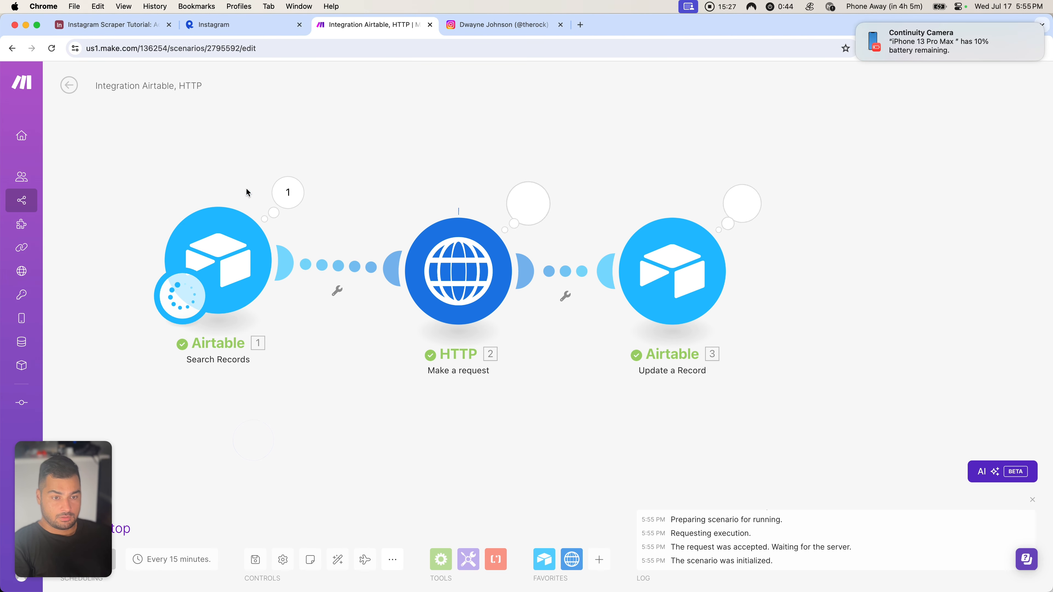
left_click(288, 192)
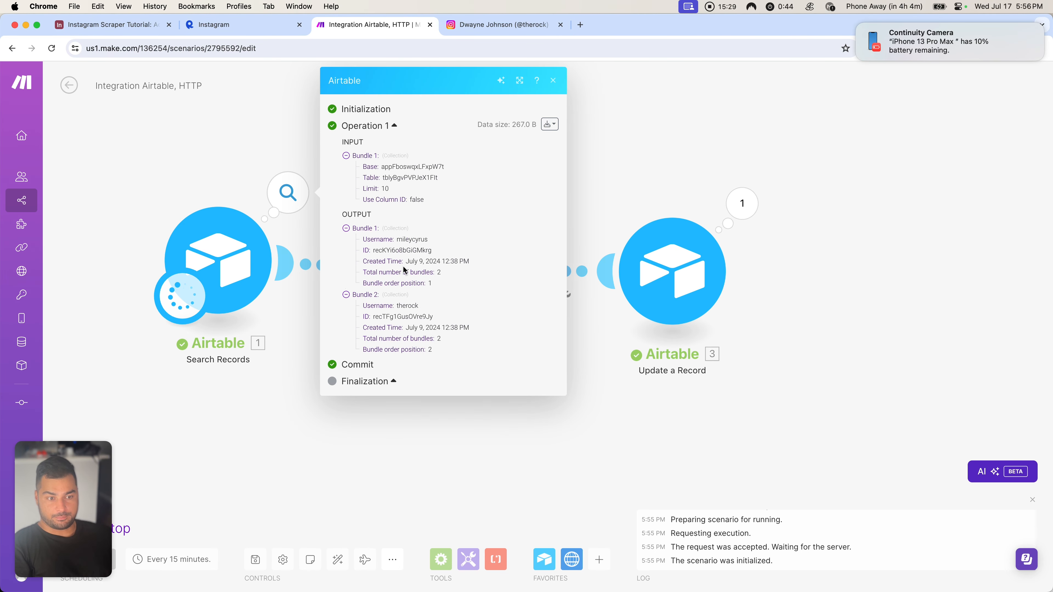
Step: Check the Username values in both output bundles of the Search Records module
left_click_drag(398, 242, 469, 242)
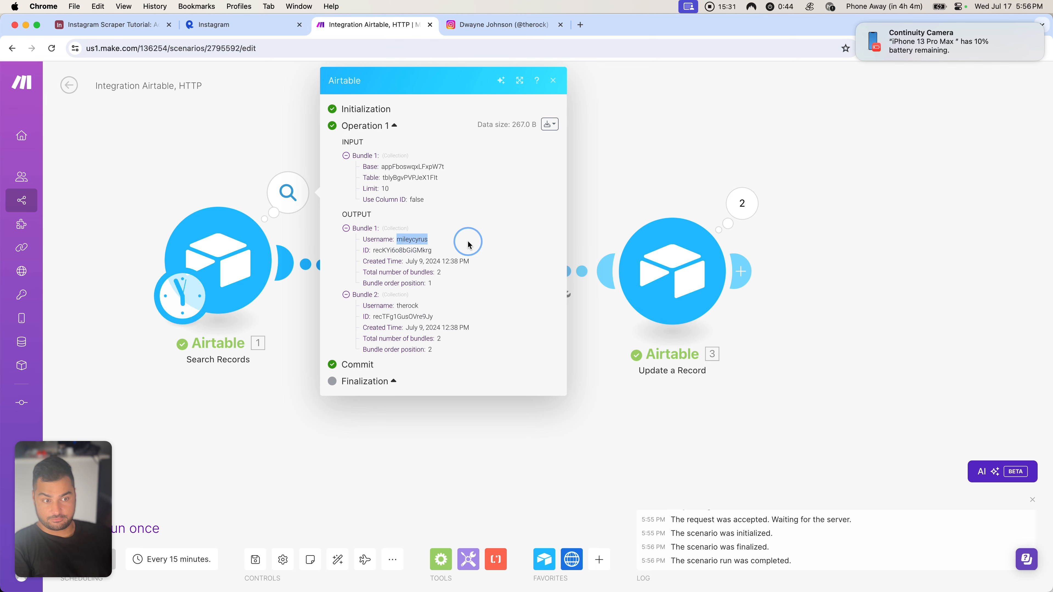
left_click(468, 242)
left_click_drag(395, 306, 440, 304)
left_click(348, 464)
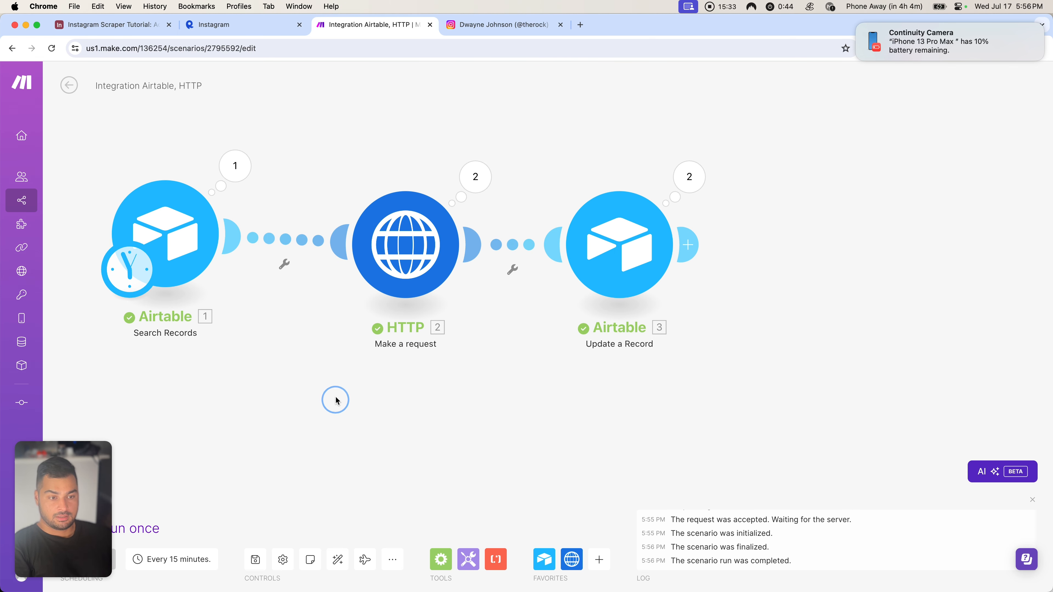
Step: Inspect the HTTP module's execution details, expanding Operation 1 to view its input and output bundles
left_click(400, 276)
left_click(301, 398)
left_click(476, 177)
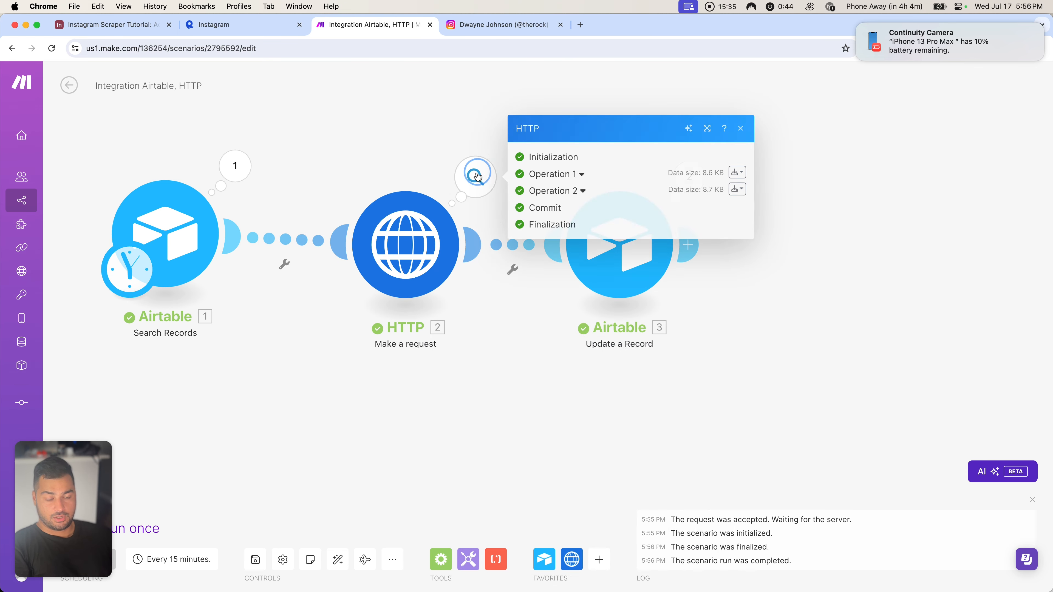
left_click(547, 174)
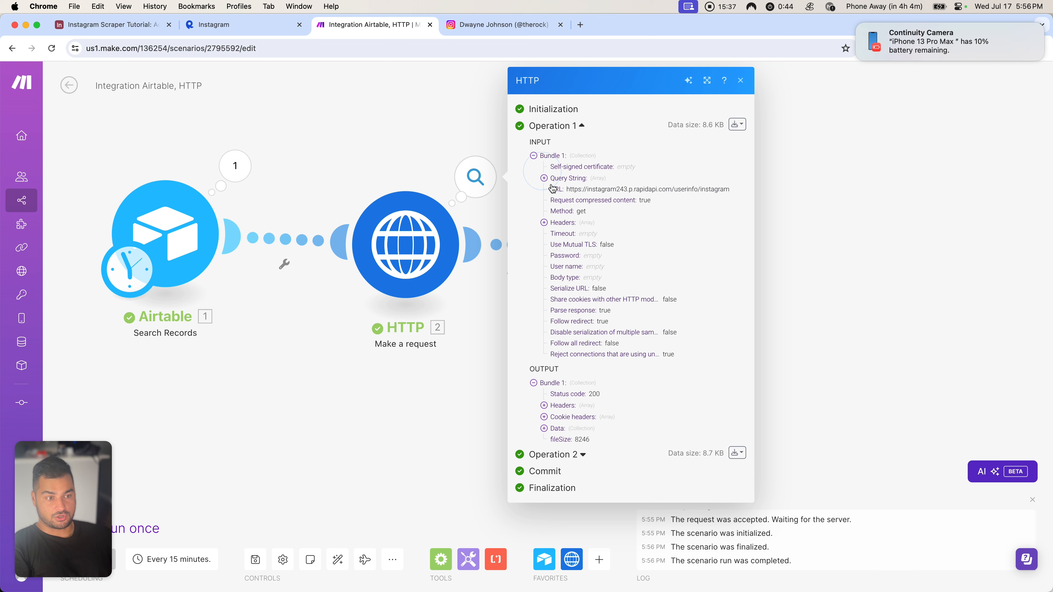
left_click(555, 434)
left_click(524, 341)
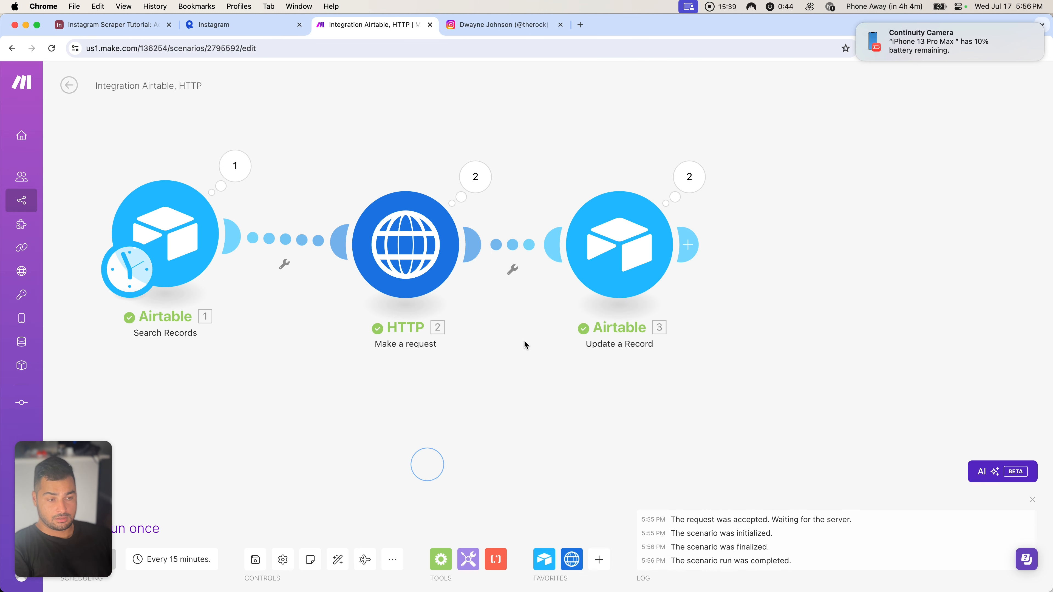
Step: In the Update a Record module, map the Followers field to follower_count from the HTTP response data
left_click(620, 249)
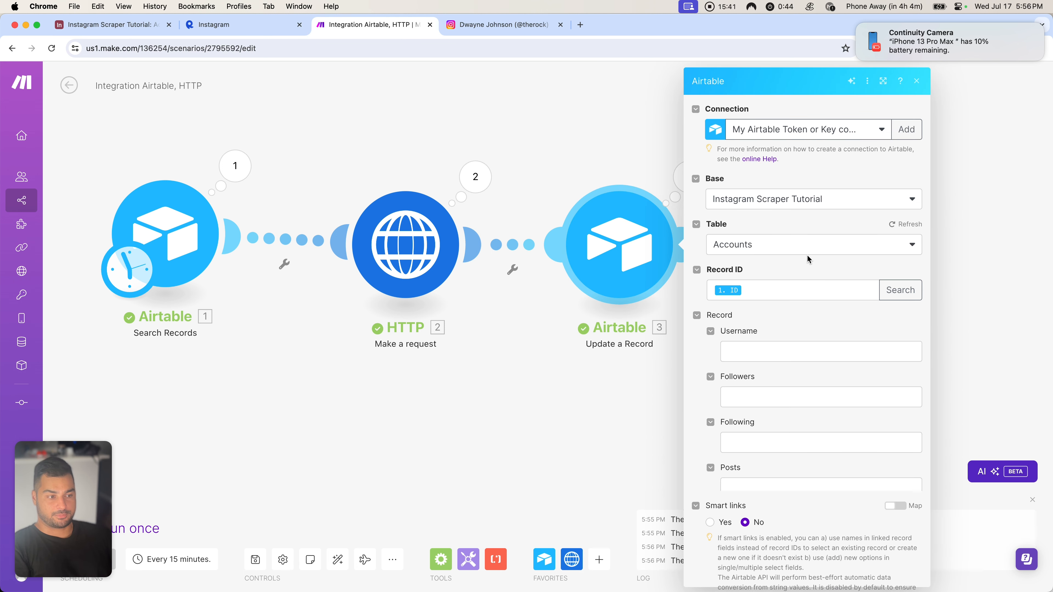
scroll(758, 350, "down", 3)
left_click(757, 312)
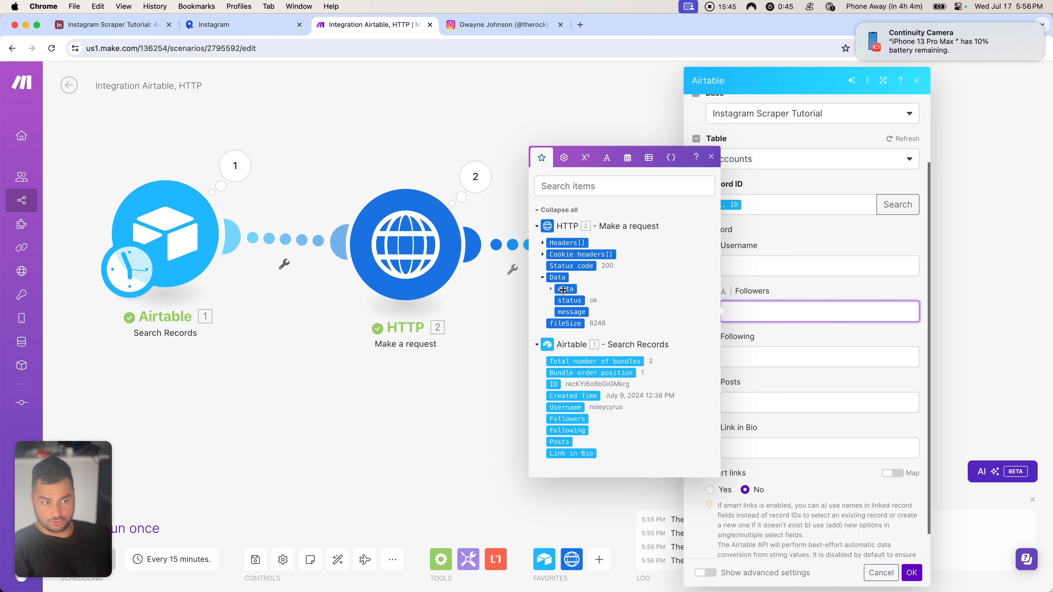
left_click(551, 288)
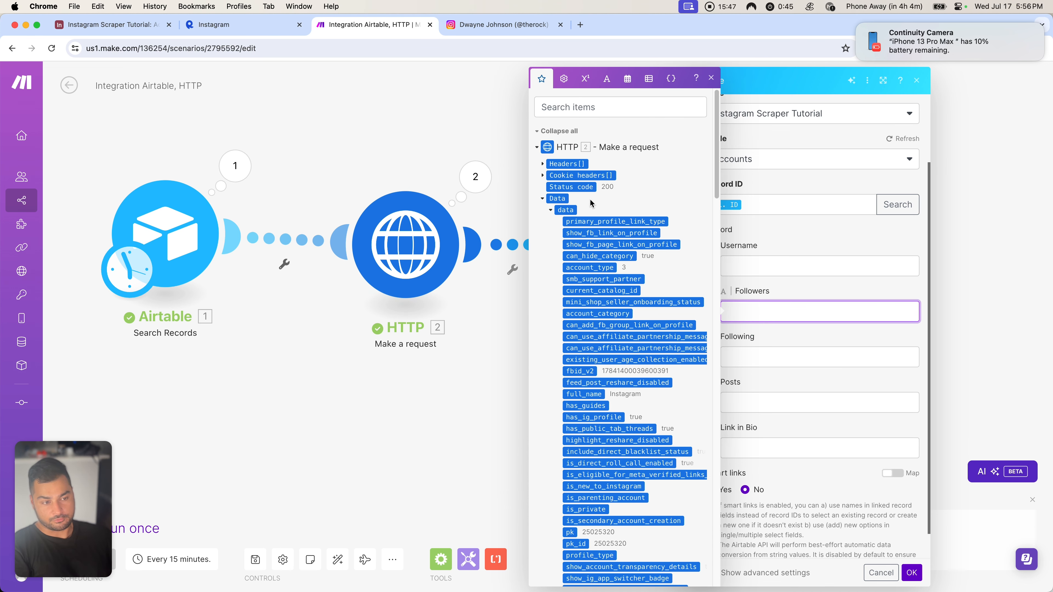
scroll(575, 356, "down", 5)
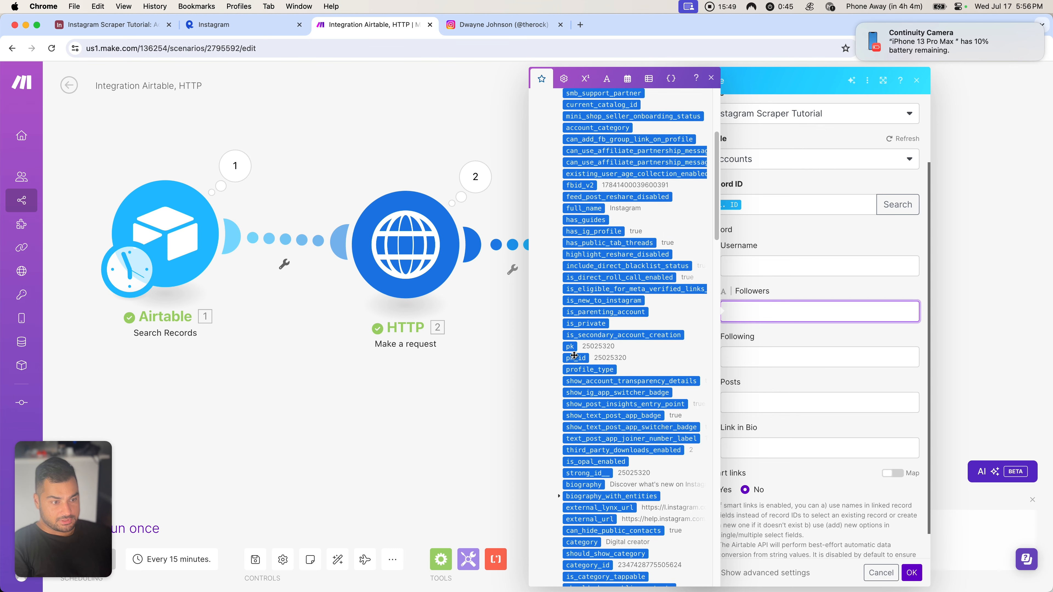
scroll(574, 356, "down", 2)
scroll(619, 388, "down", 5)
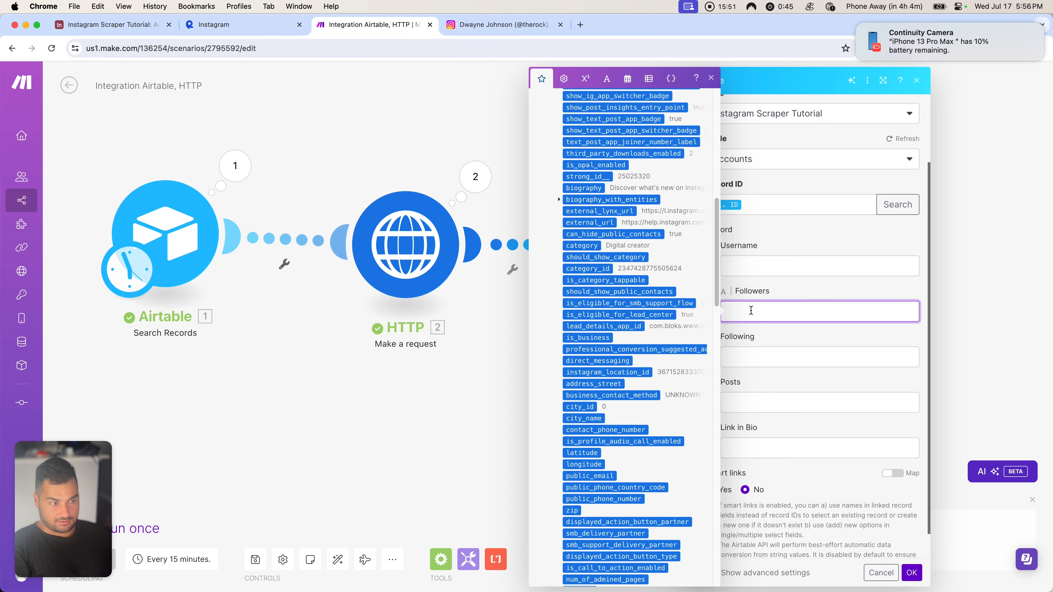
scroll(663, 380, "down", 4)
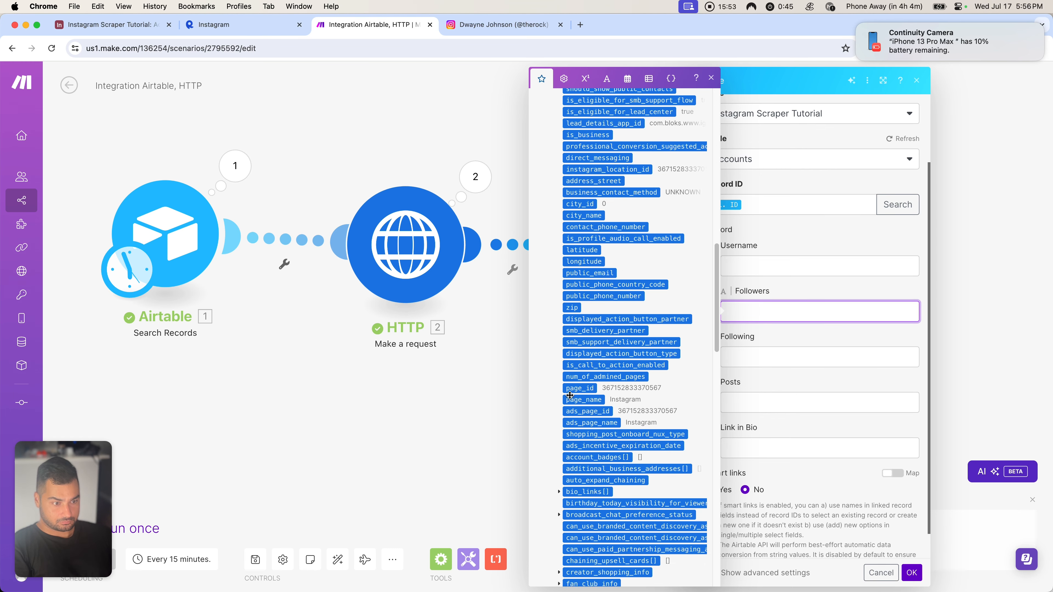
scroll(604, 401, "down", 3)
scroll(604, 401, "down", 5)
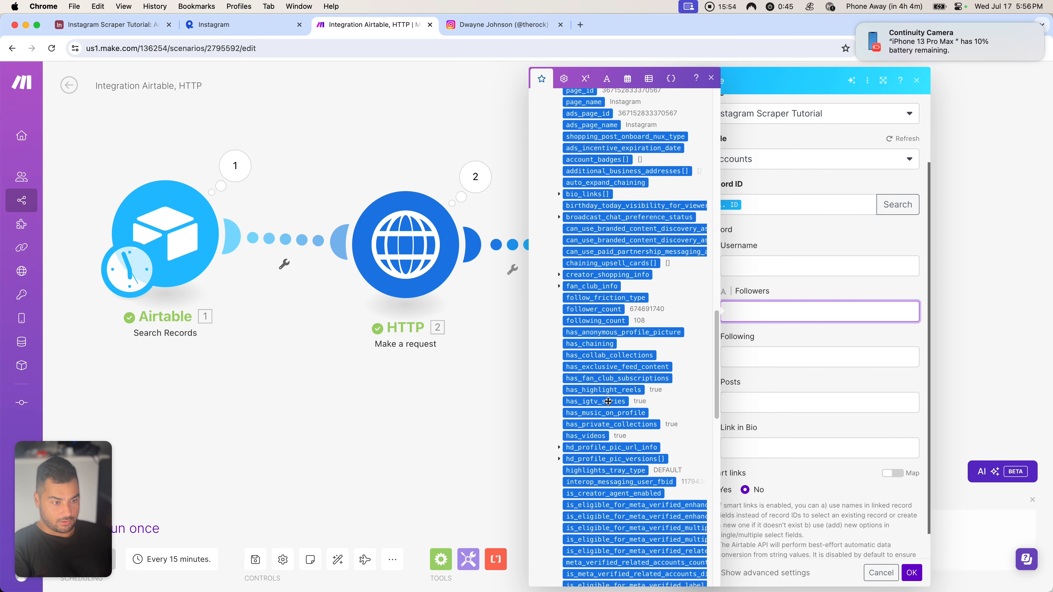
left_click(599, 309)
Step: Map the Following field to following_count from the HTTP response data
left_click(846, 357)
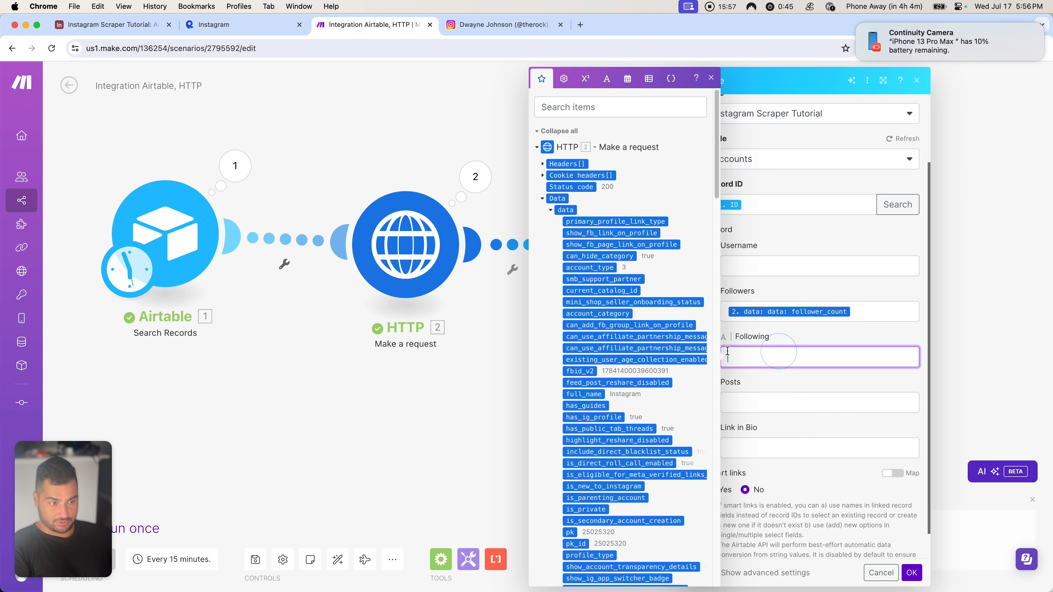
scroll(631, 373, "down", 2)
scroll(631, 374, "down", 10)
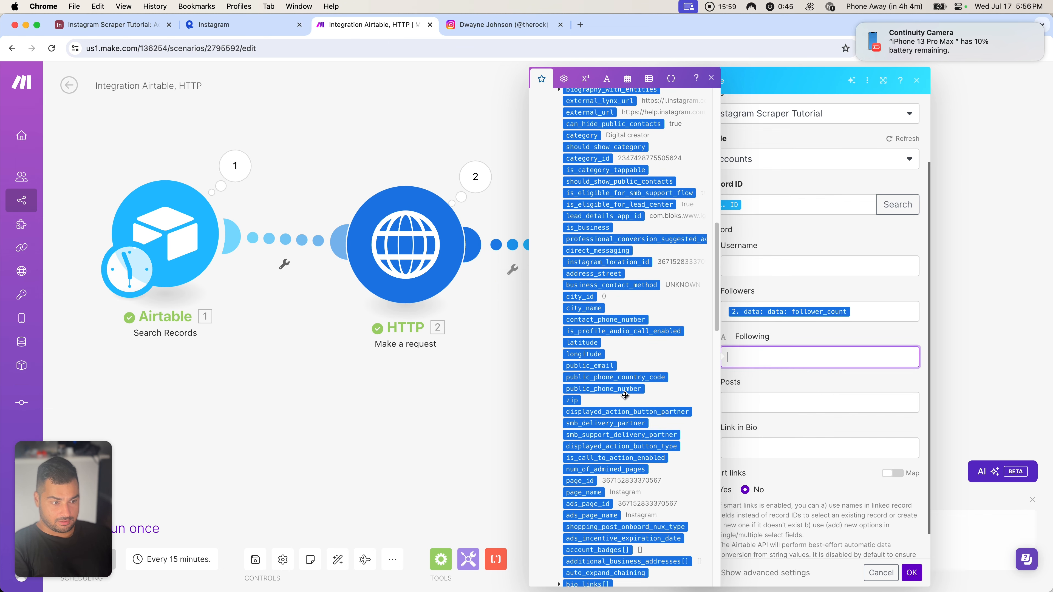
scroll(622, 378, "down", 7)
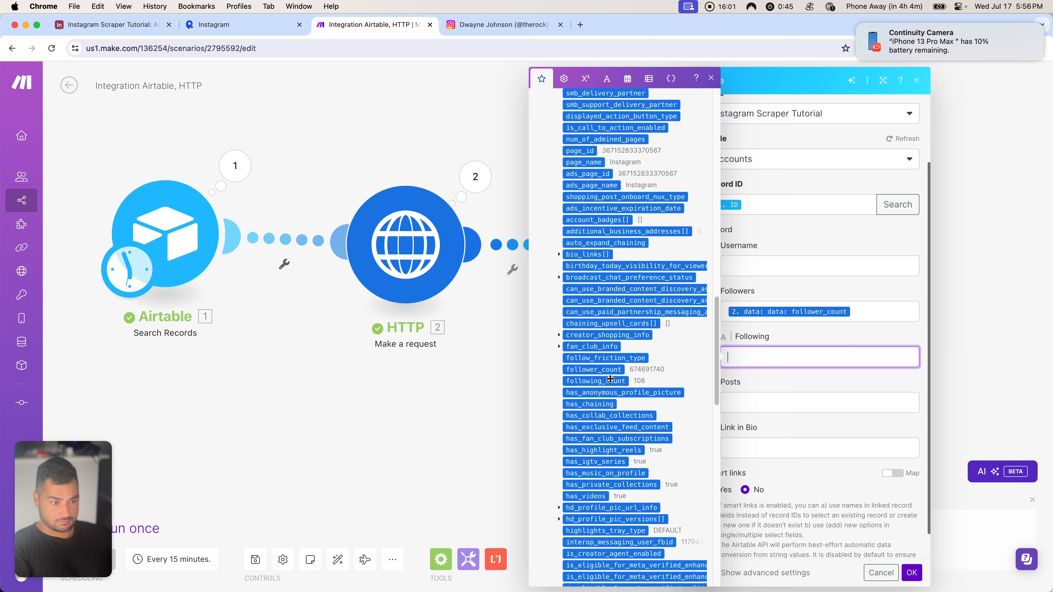
left_click(595, 381)
Step: Search the mappable items for "post" and "media", and map the Posts field to media_count from the HTTP response data
left_click(761, 405)
scroll(624, 396, "down", 20)
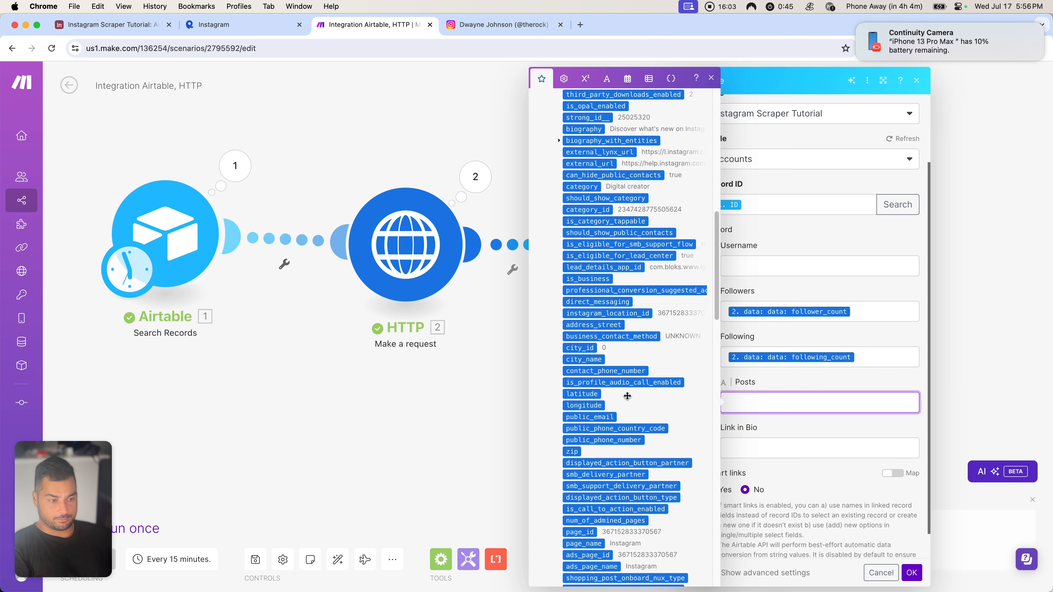
scroll(627, 394, "up", 20)
left_click(604, 107)
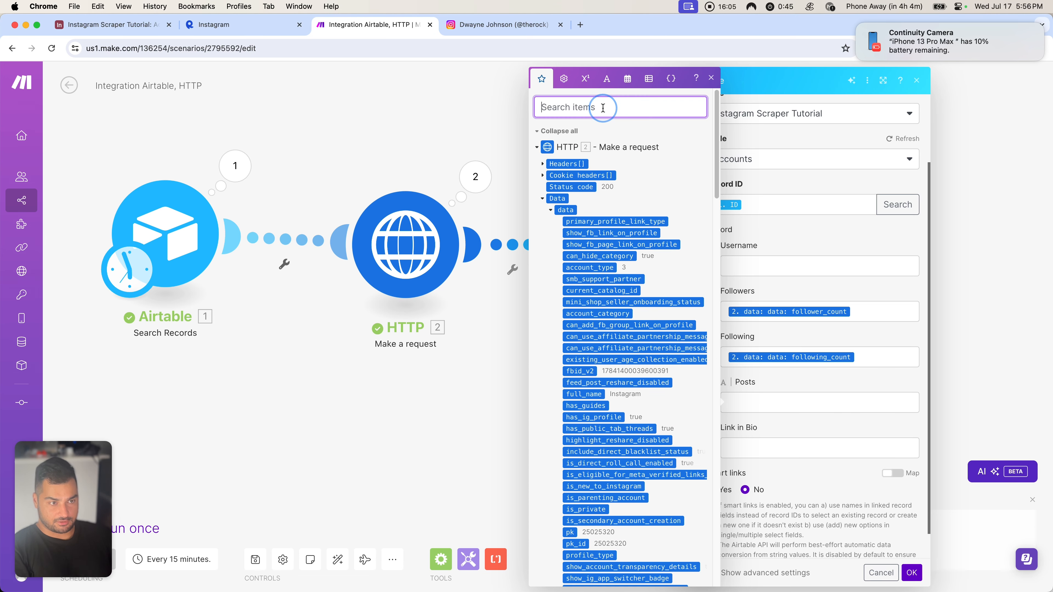
type("post")
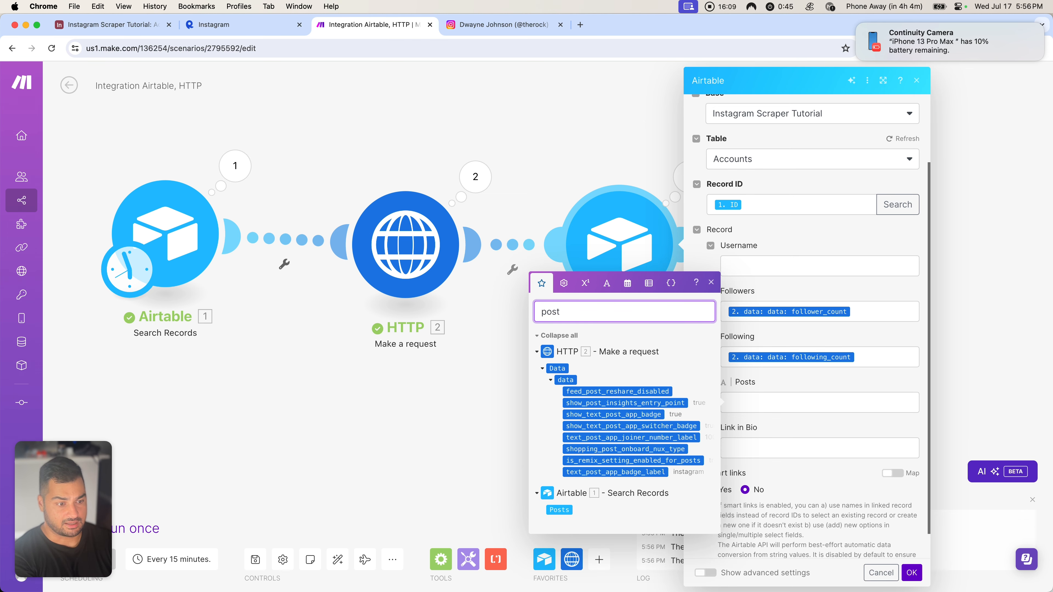
key("BackSpace")
key("BackSpace")
key("BackSpace")
key("BackSpace")
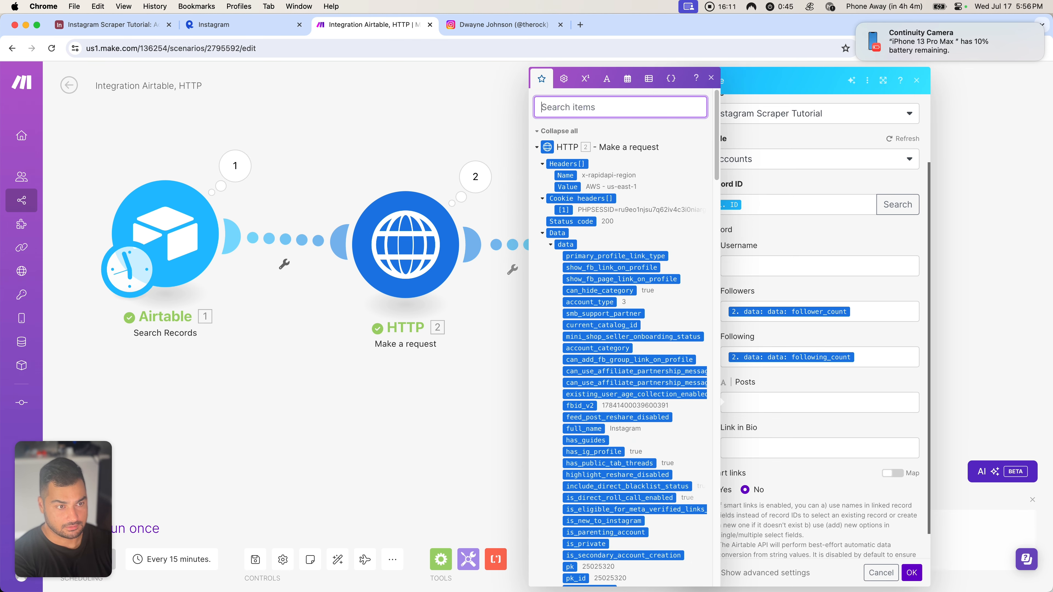
type("media")
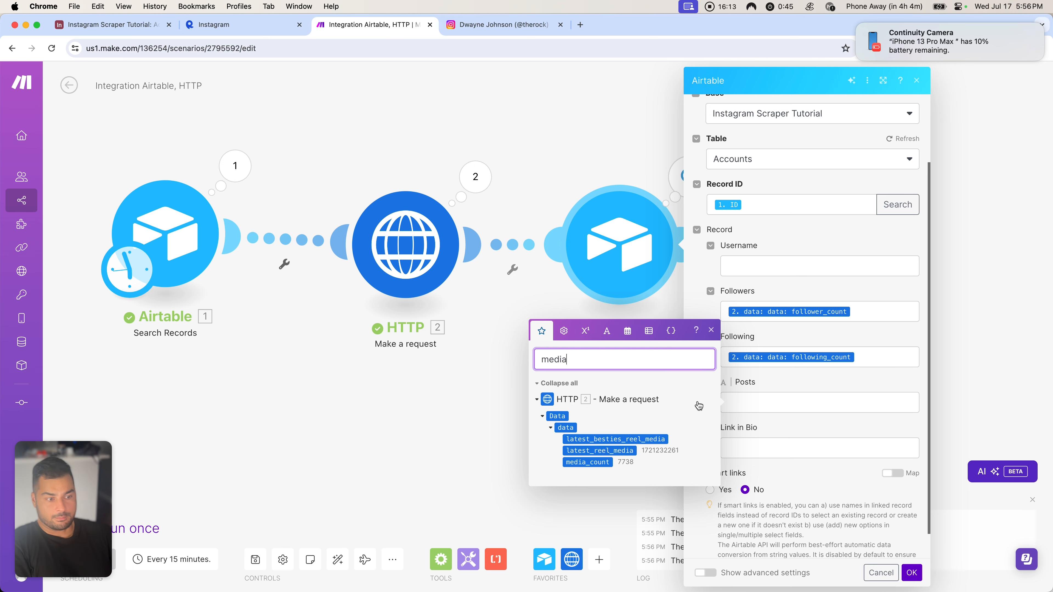
left_click(593, 463)
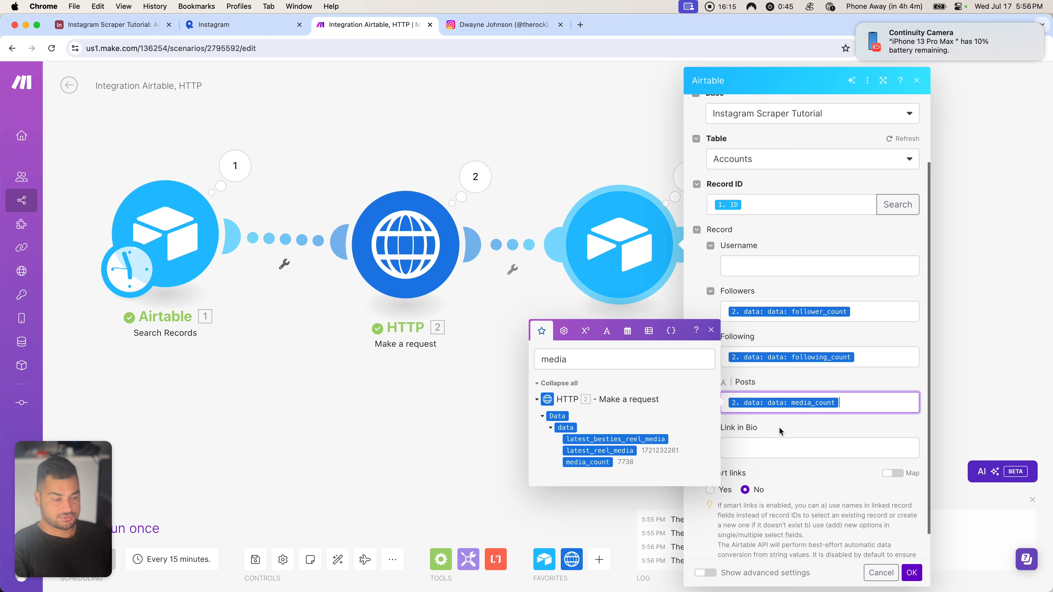
Step: Find the "link" items, map Link in Bio to the bio_links url, and save the Update a Record module
left_click(742, 442)
left_click(616, 403)
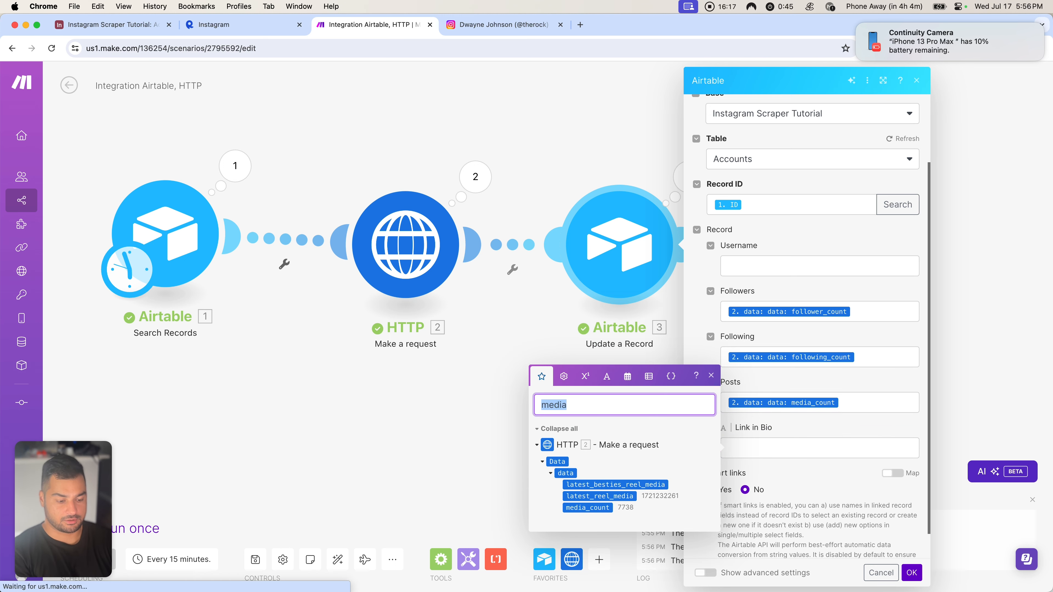
type("link")
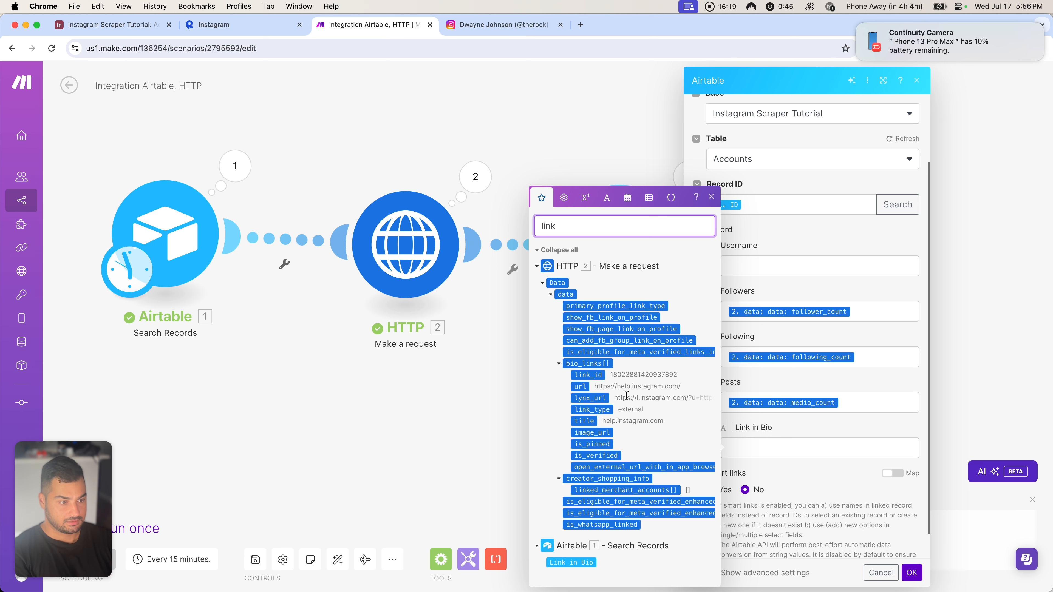
left_click(608, 387)
left_click(857, 493)
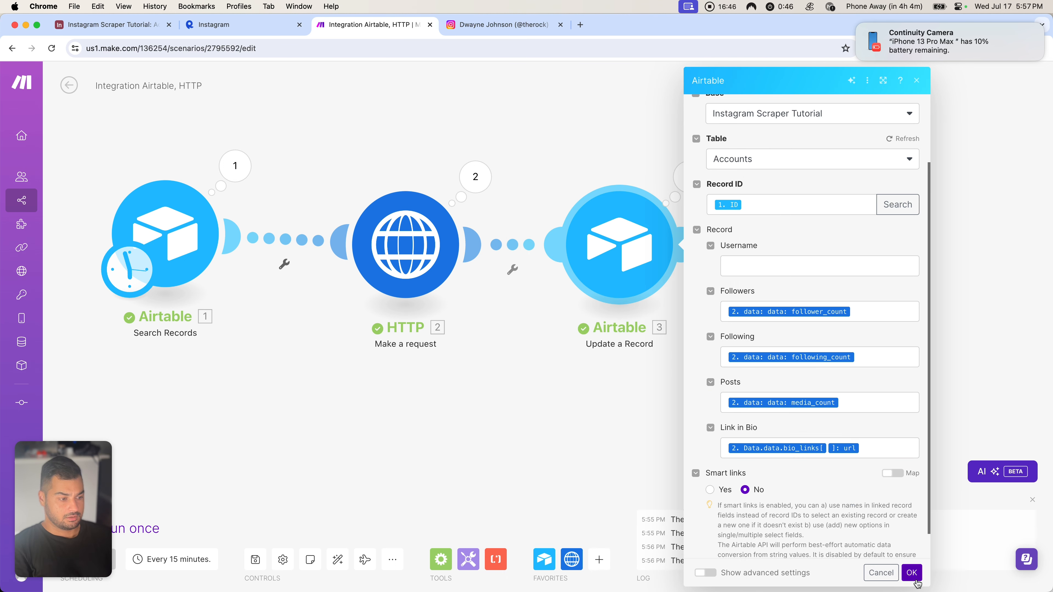
left_click(912, 573)
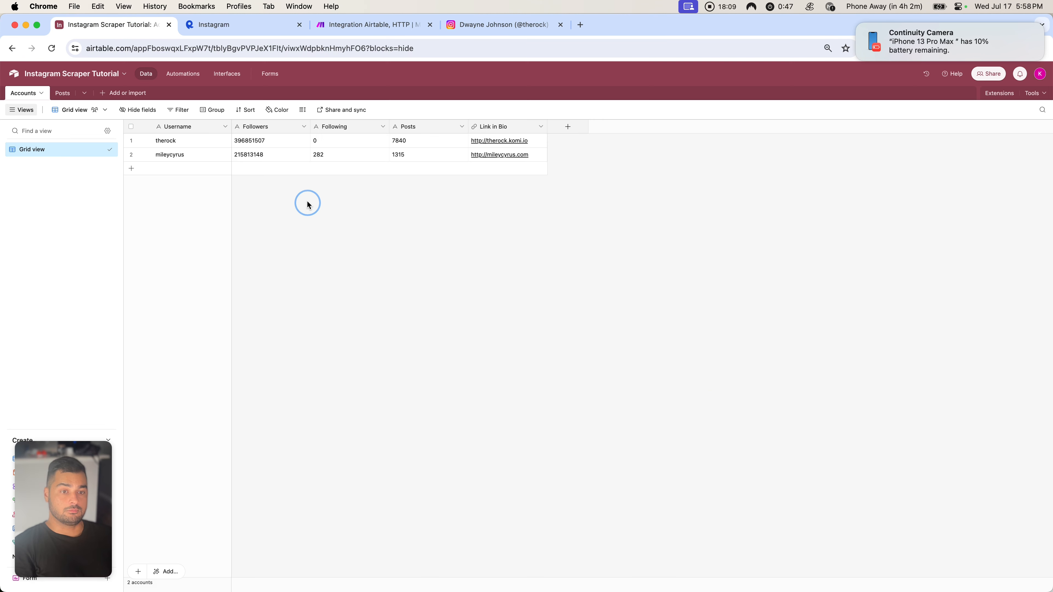
Step: Check the Followers and Following values of the first record in Airtable's Accounts table
left_click(267, 139)
left_click(364, 141)
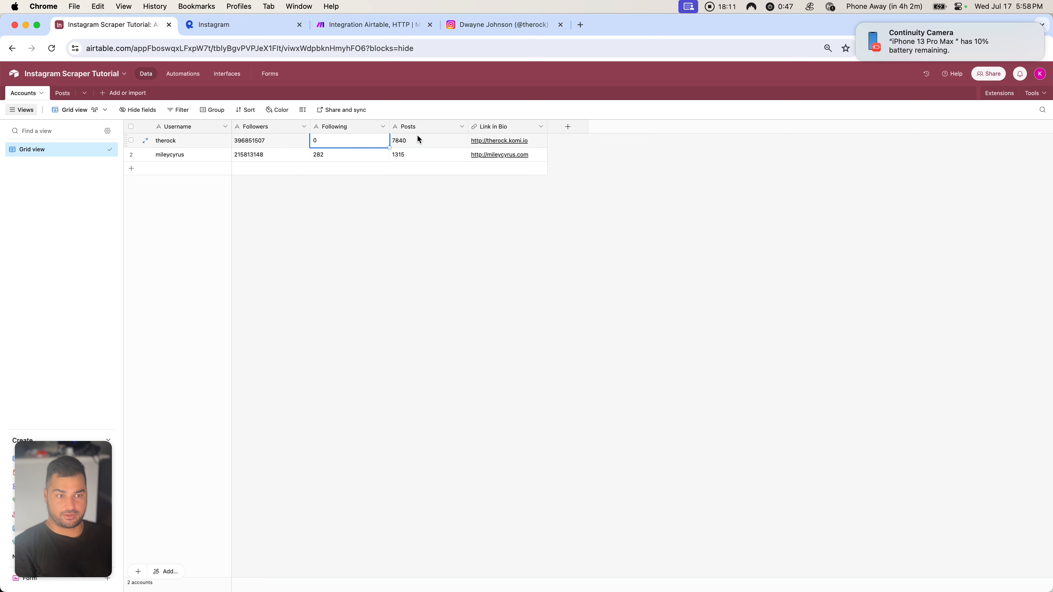
left_click(370, 218)
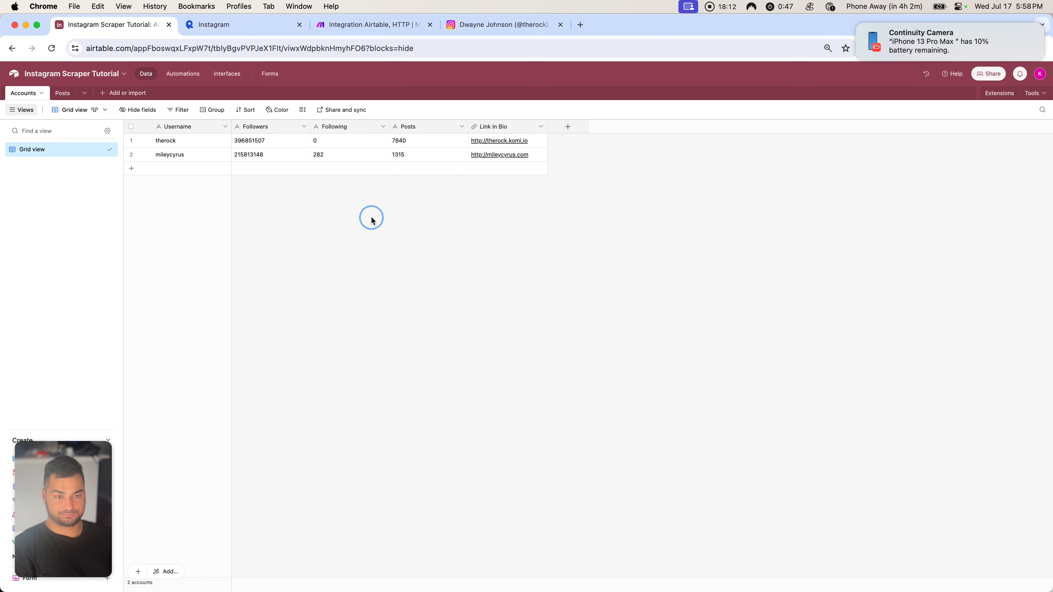
Step: Change the Followers field's type to Number in the Accounts table and choose the 3456 formatting preset
right_click(251, 129)
left_click(257, 146)
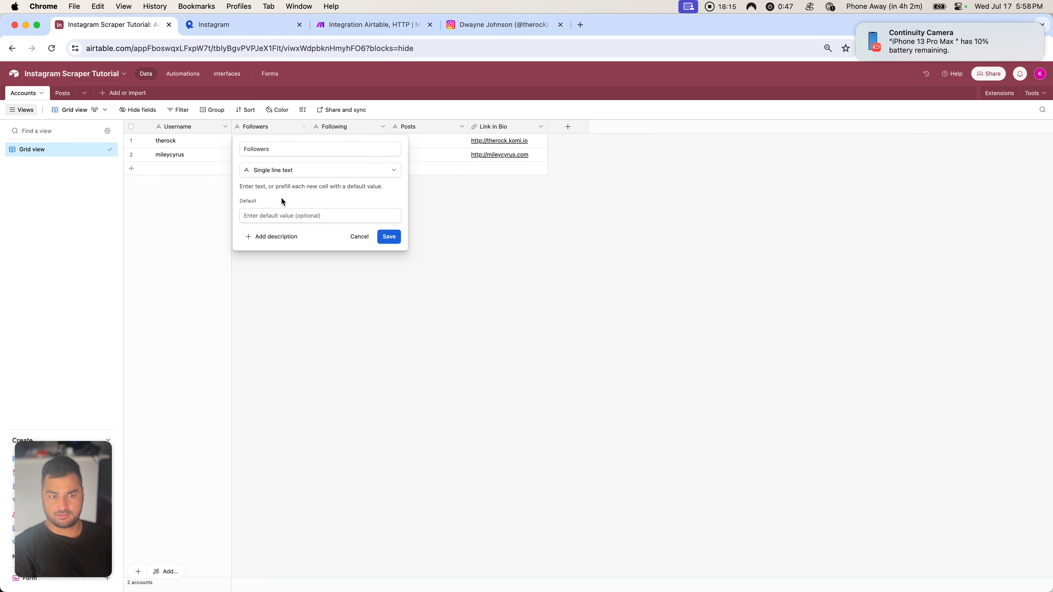
left_click(306, 171)
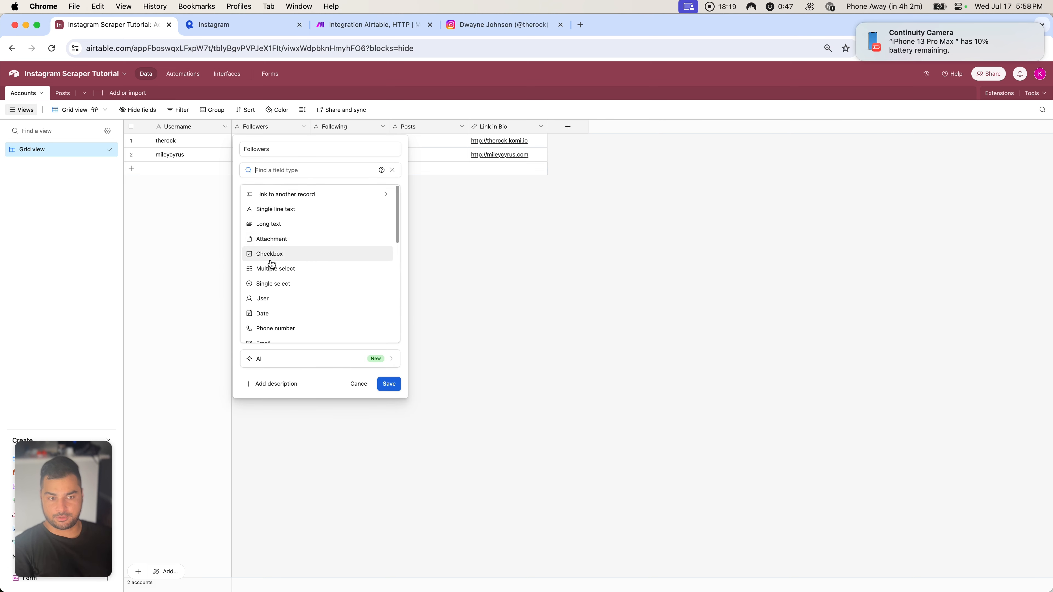
scroll(299, 268, "down", 3)
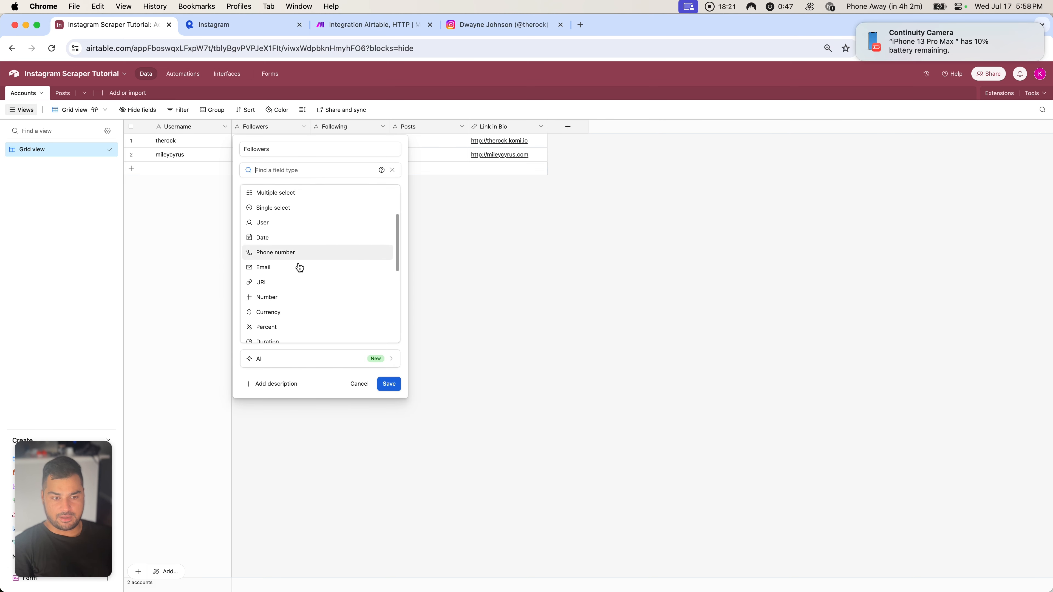
left_click(275, 298)
left_click(313, 235)
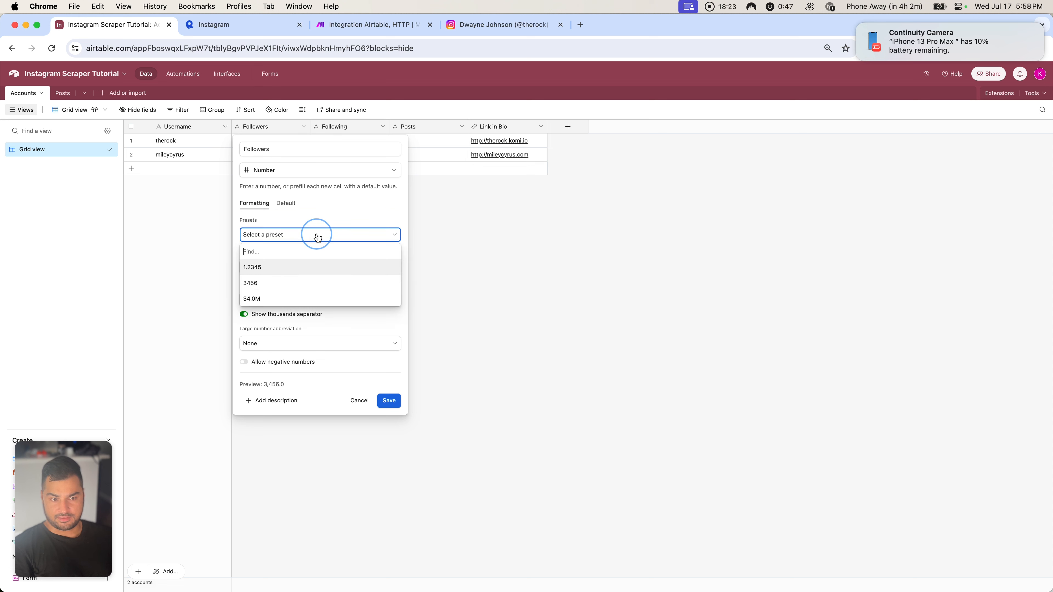
left_click(282, 283)
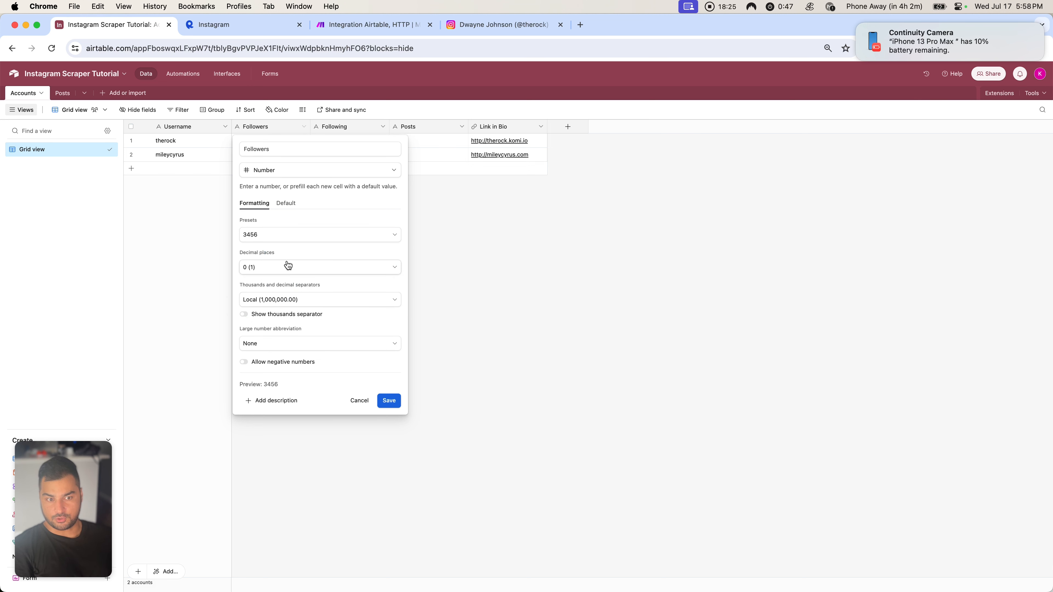
Step: Keep 0 decimal places and Local separators for the Followers field, enable the thousands separator, and save the field
left_click(289, 268)
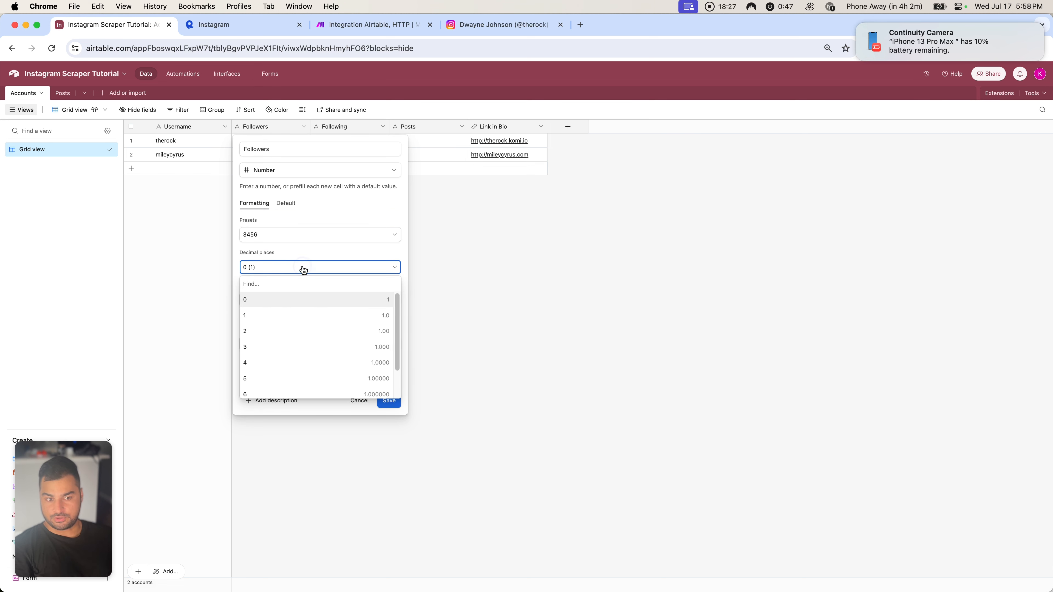
left_click(301, 269)
left_click(295, 306)
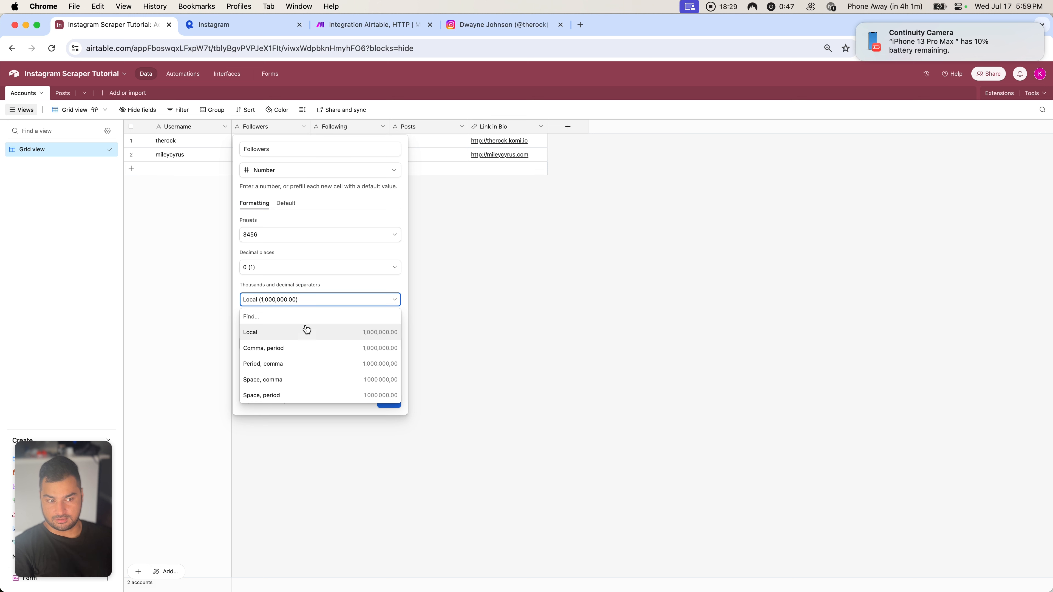
left_click(319, 334)
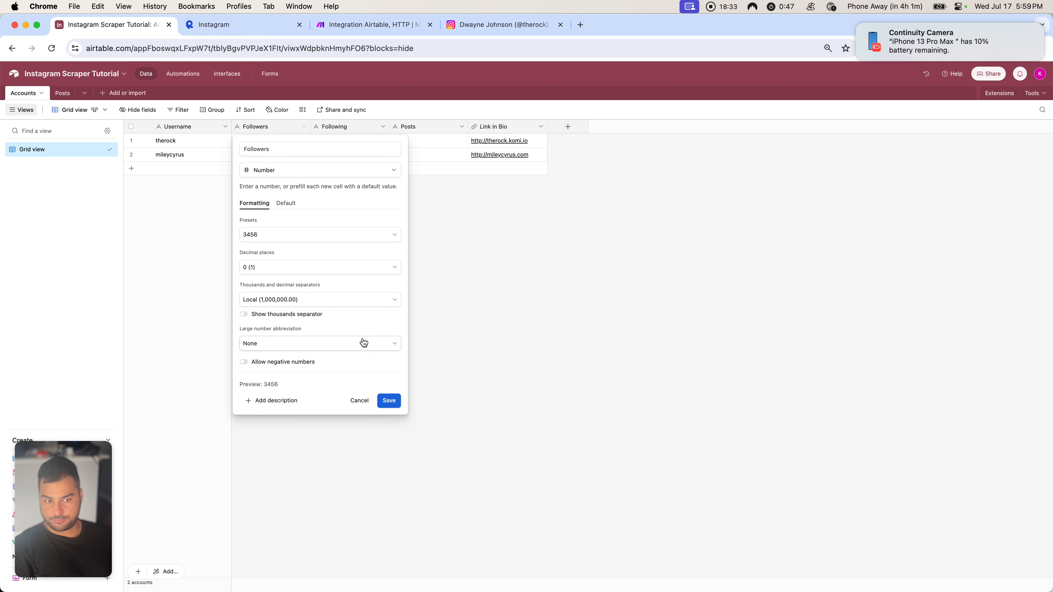
left_click(302, 317)
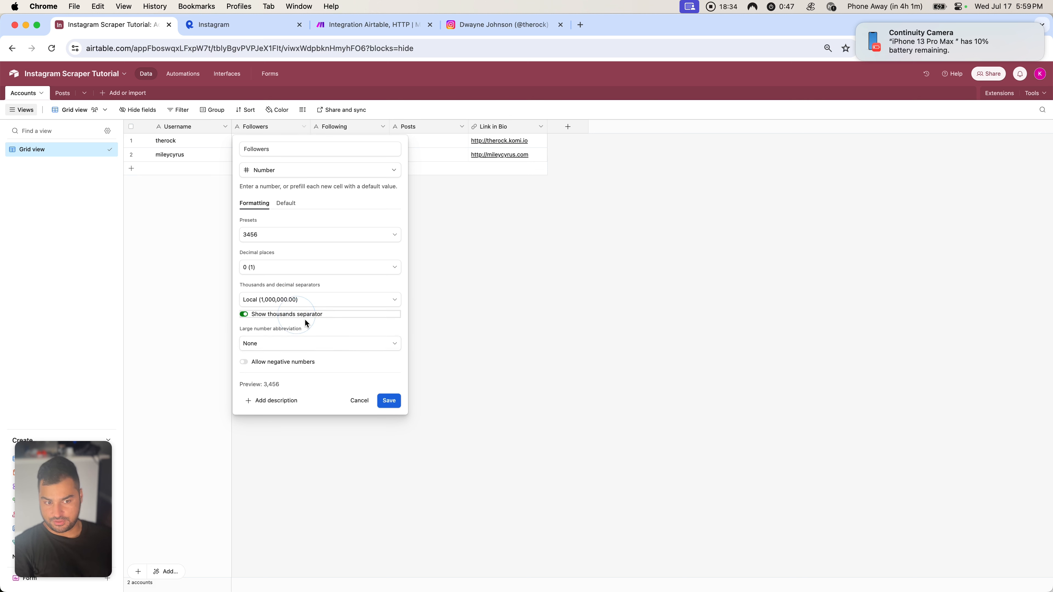
left_click(388, 394)
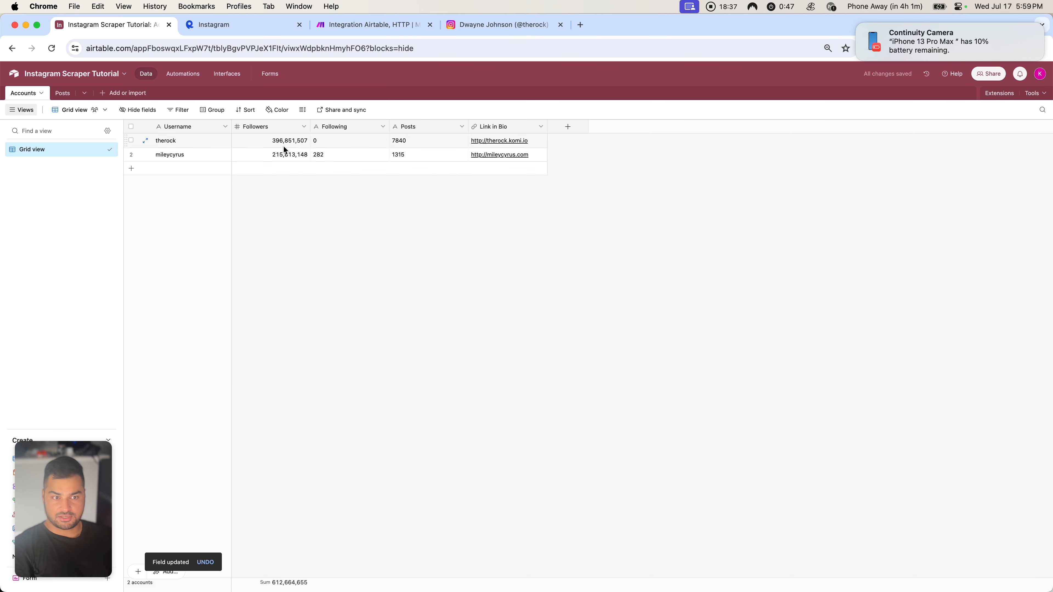
Step: Inspect the reformatted Followers values in the Accounts table and dismiss the phone battery notification
left_click(287, 155)
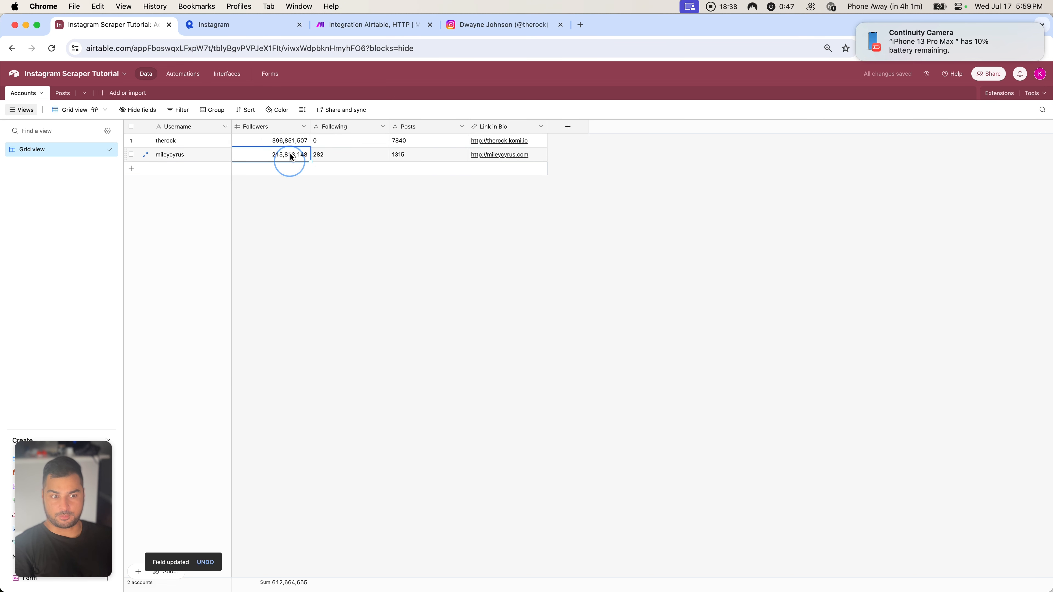
left_click(397, 139)
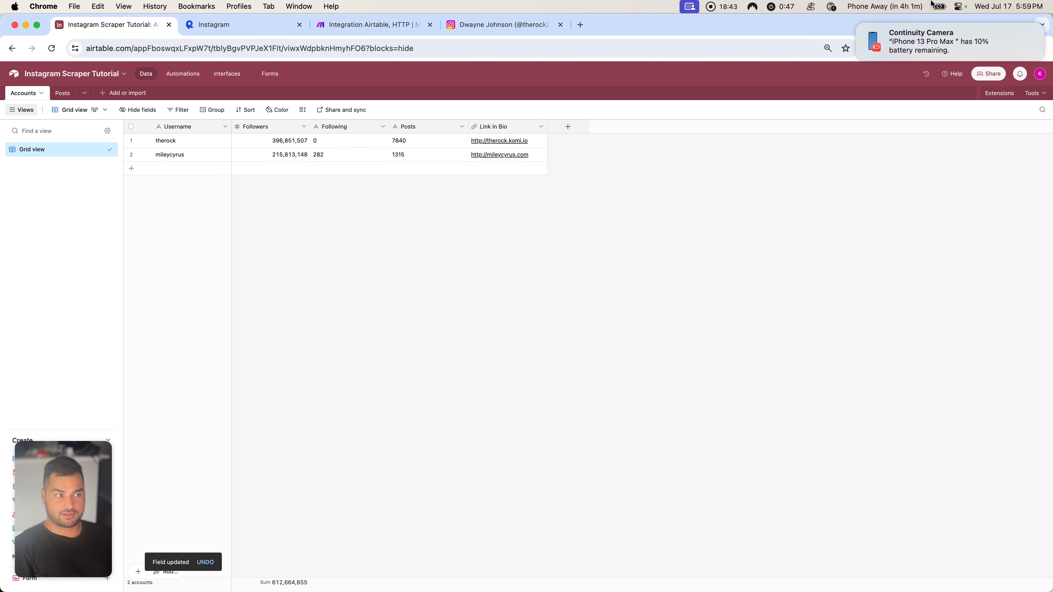
left_click(856, 23)
left_click(718, 223)
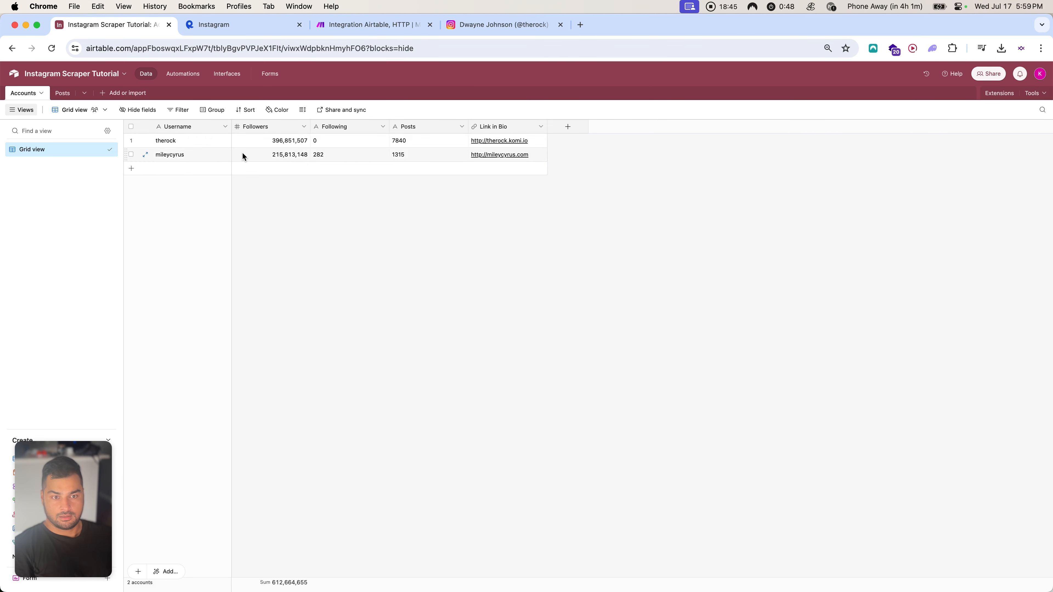
Step: Switch to the therock profile on Instagram and check its followers and following counts against the Airtable record
left_click(191, 141)
left_click(521, 31)
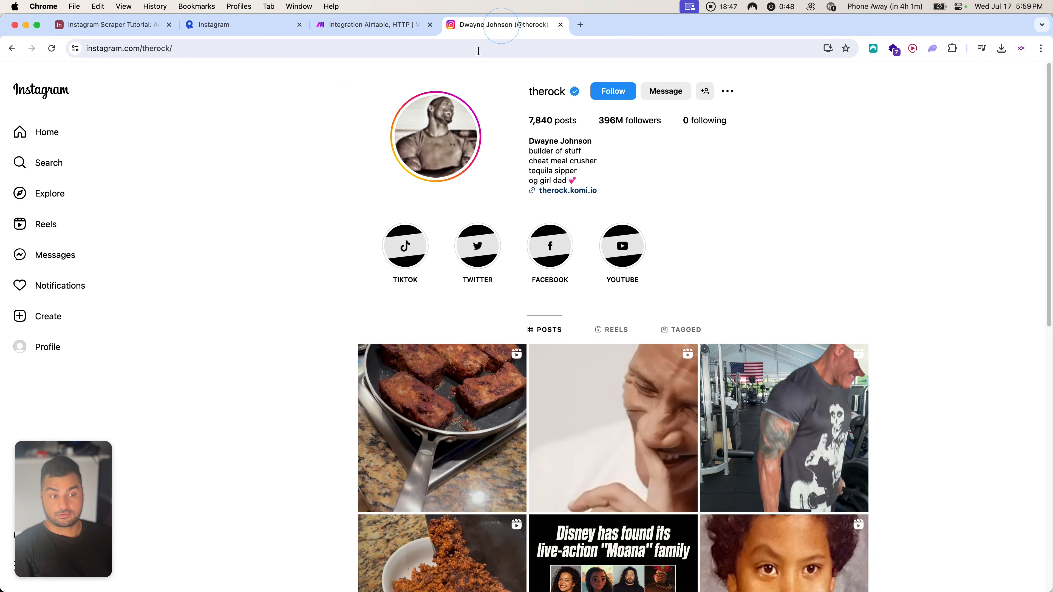
left_click(600, 125)
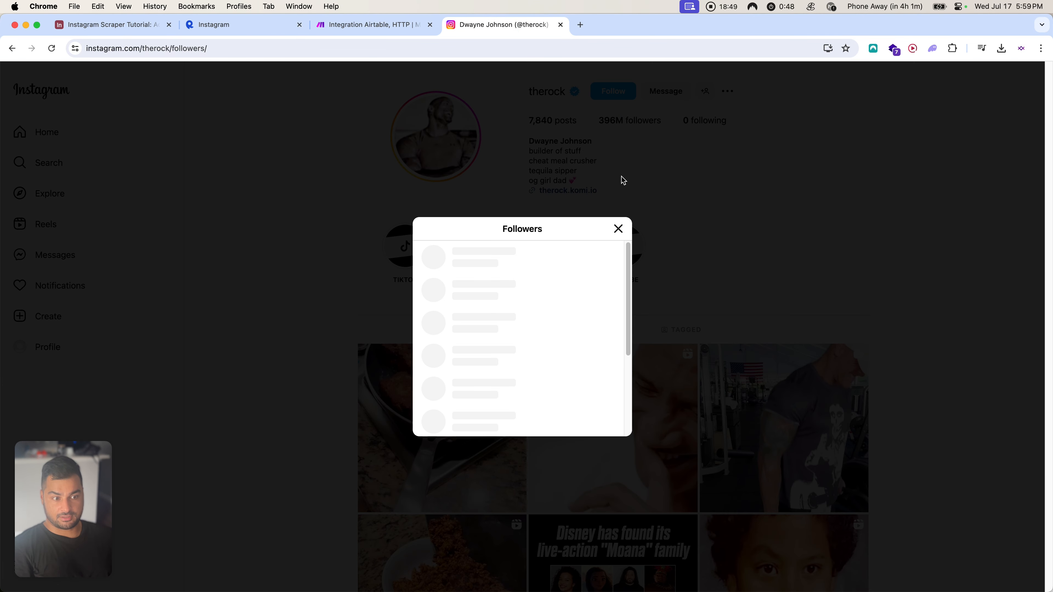
left_click(618, 229)
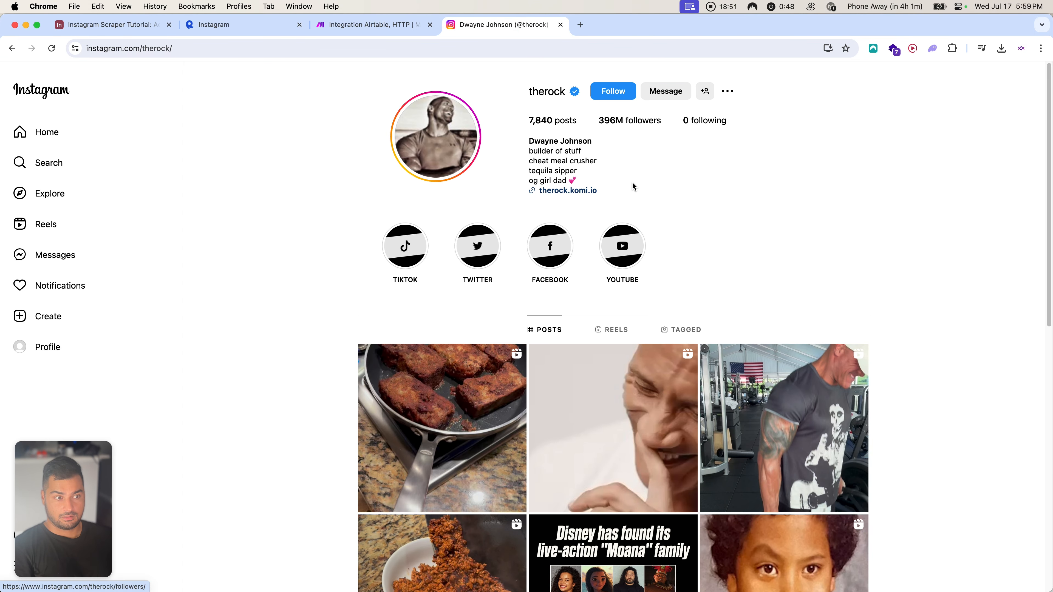
left_click(693, 121)
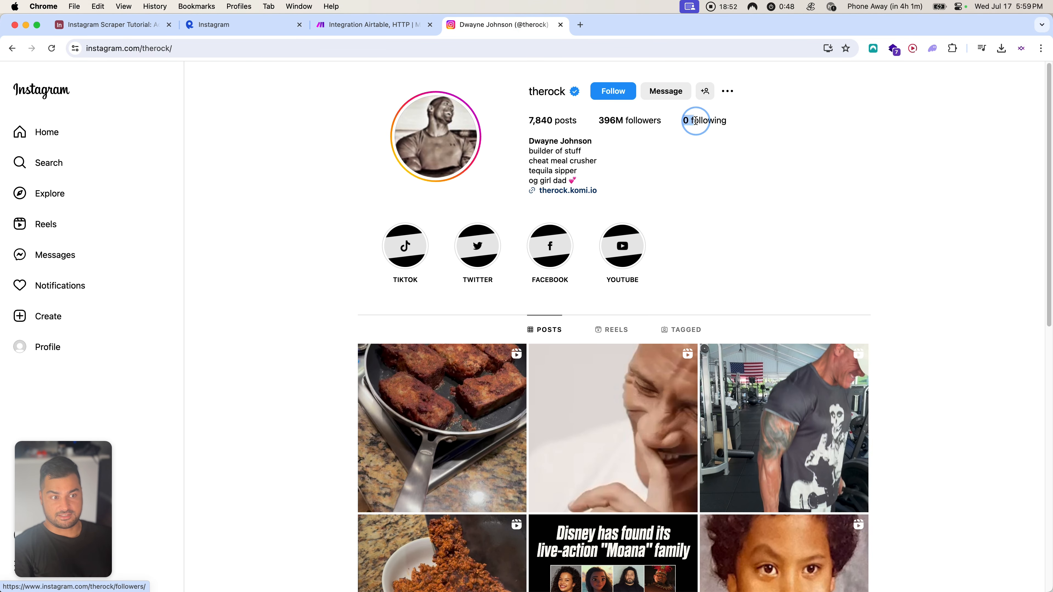
Step: Check the posts count and the bio link on the therock Instagram profile
left_click(363, 26)
left_click(461, 24)
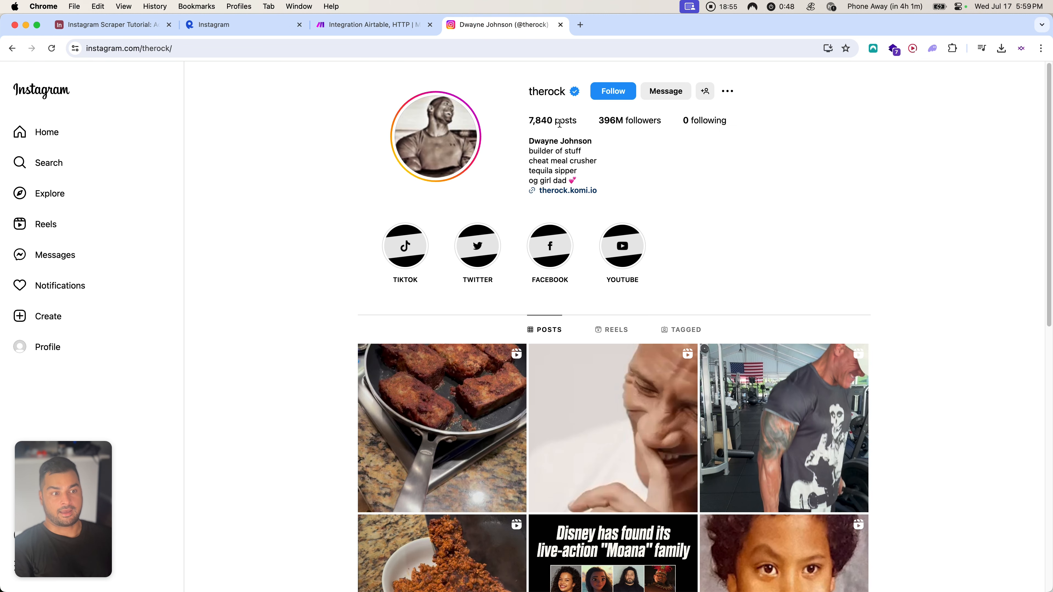
mouse_move(530, 114)
left_mouse_down()
mouse_move(564, 116)
mouse_move(539, 118)
left_mouse_up()
left_click(564, 118)
left_click_drag(602, 192, 539, 191)
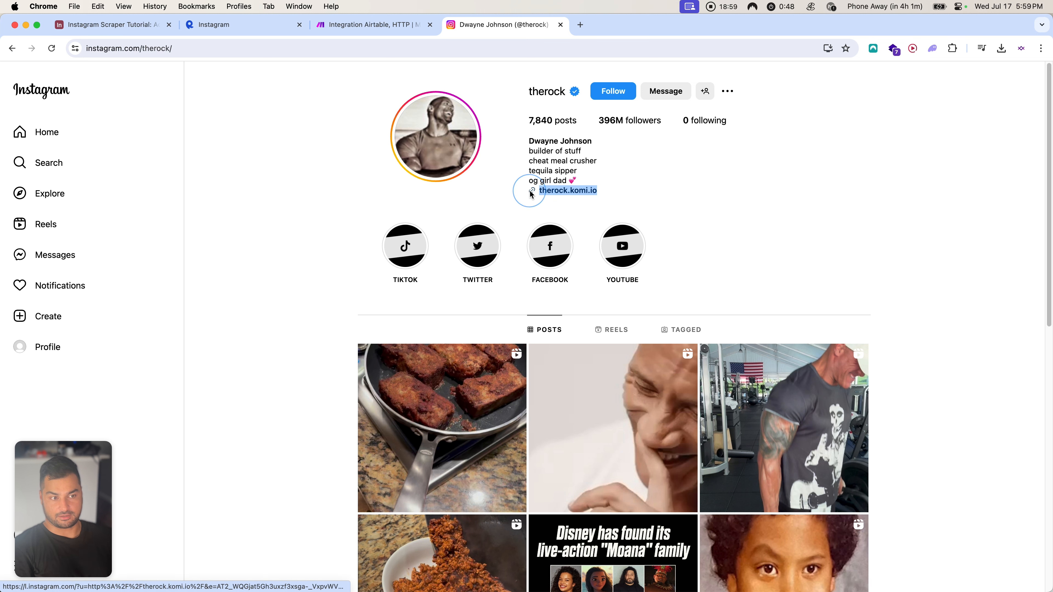
Step: Return to Airtable's Accounts table and review therock's Posts and Following values and both records' Followers values
left_click(95, 25)
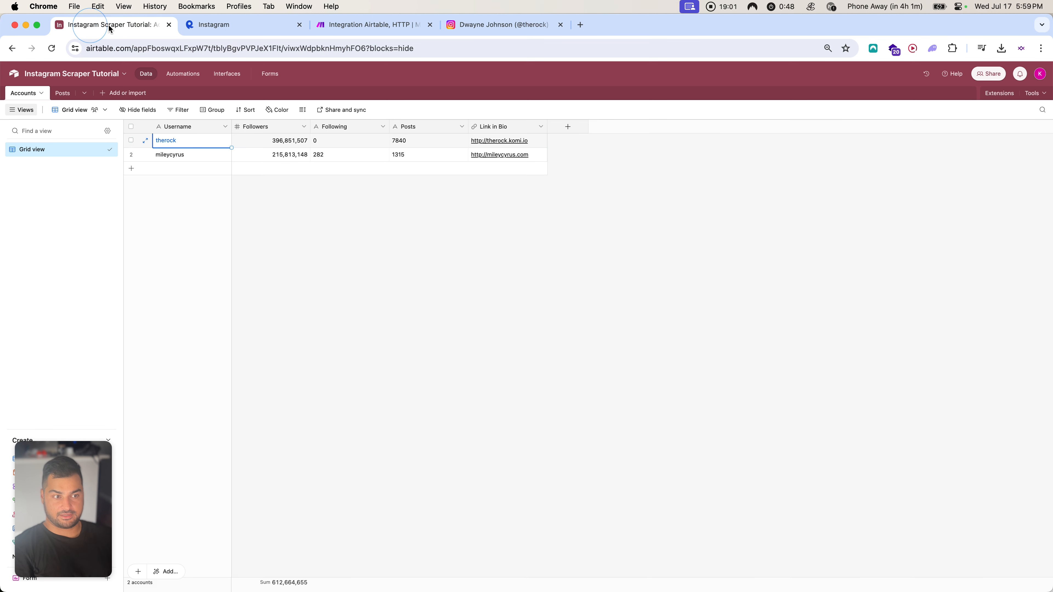
left_click(395, 143)
left_click(359, 144)
left_click(427, 232)
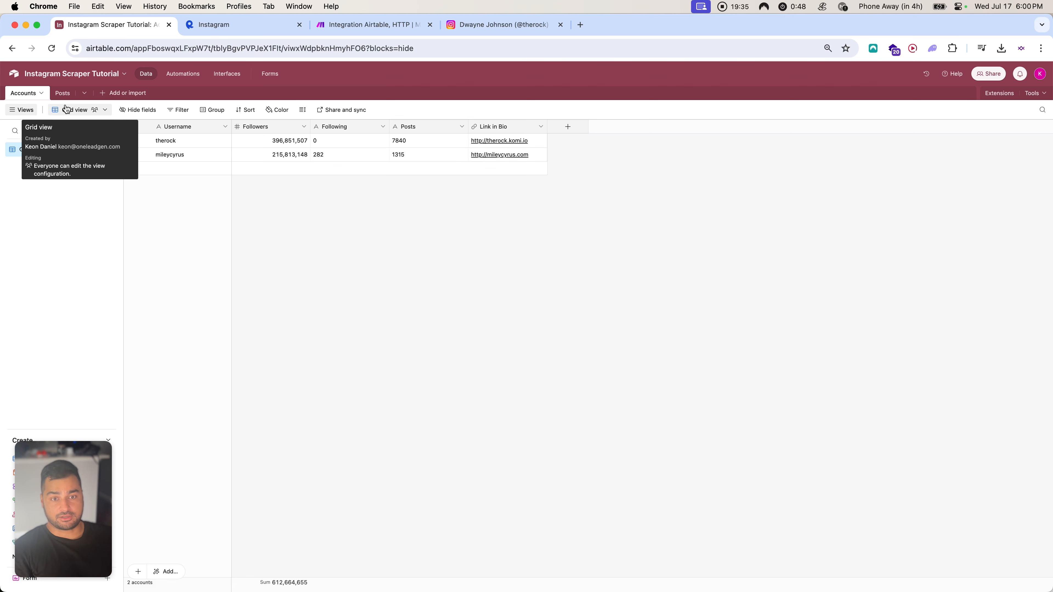
left_click(271, 145)
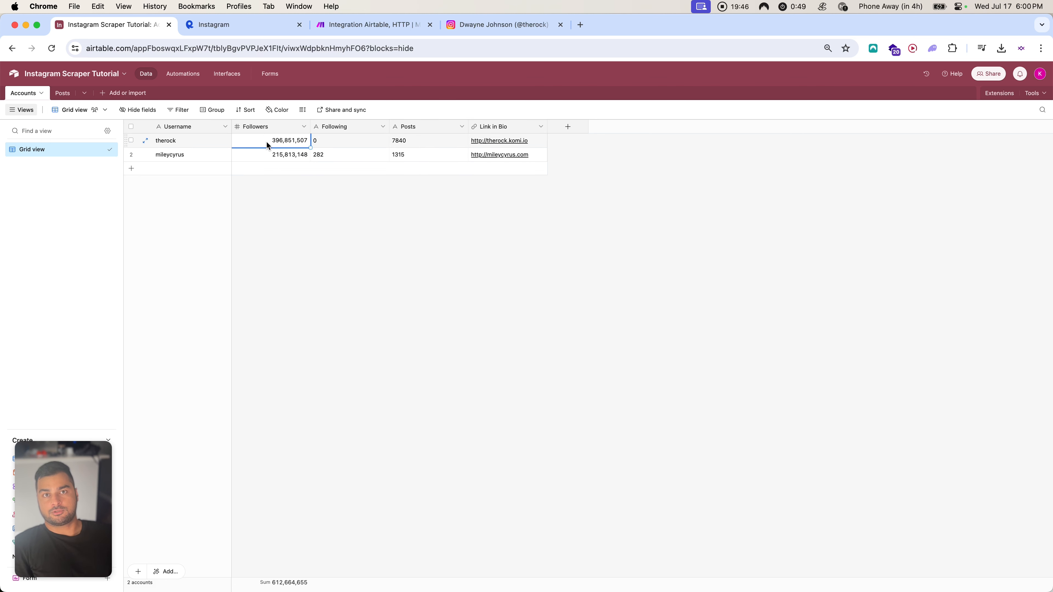
left_click(266, 149)
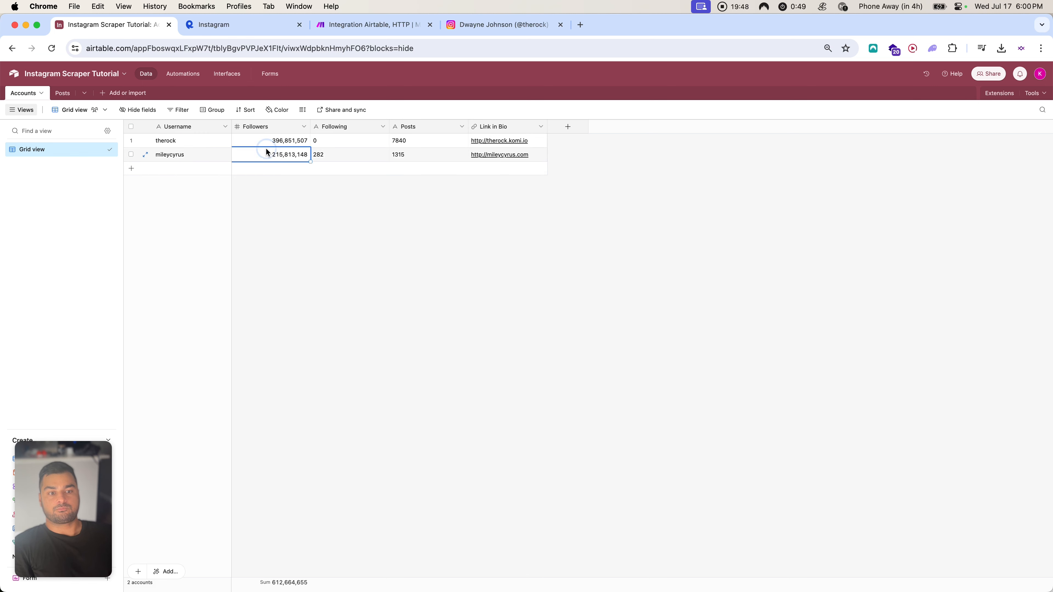